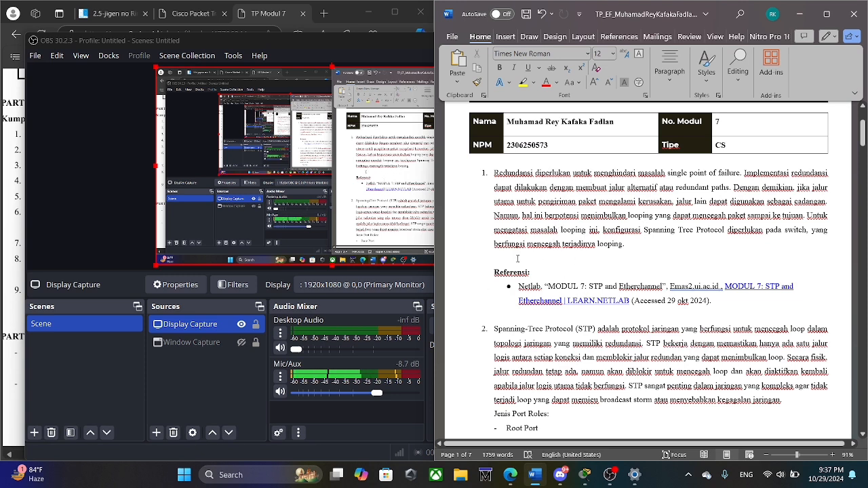
Bring the TP Modul 7 assignment PDF to the front and review its submission rules and the Part 1 and Part 2 tasks.
click(20, 199)
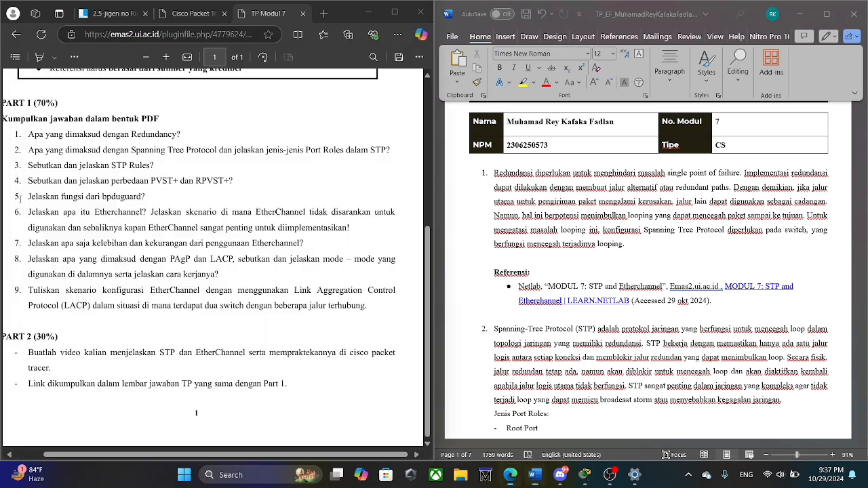
scroll(259, 282, up, 5)
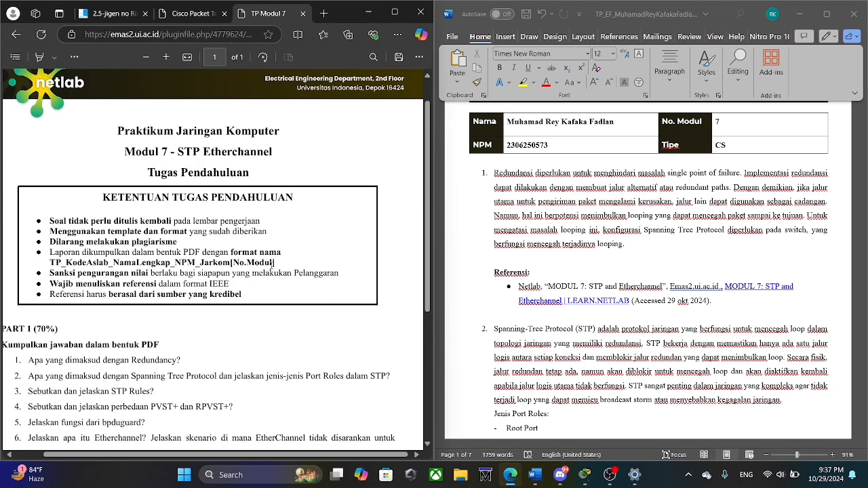
scroll(271, 269, down, 3)
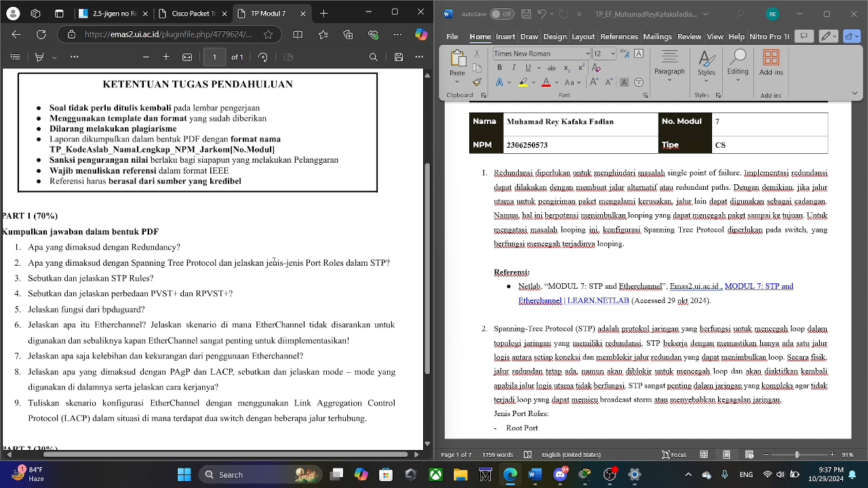
scroll(272, 265, down, 3)
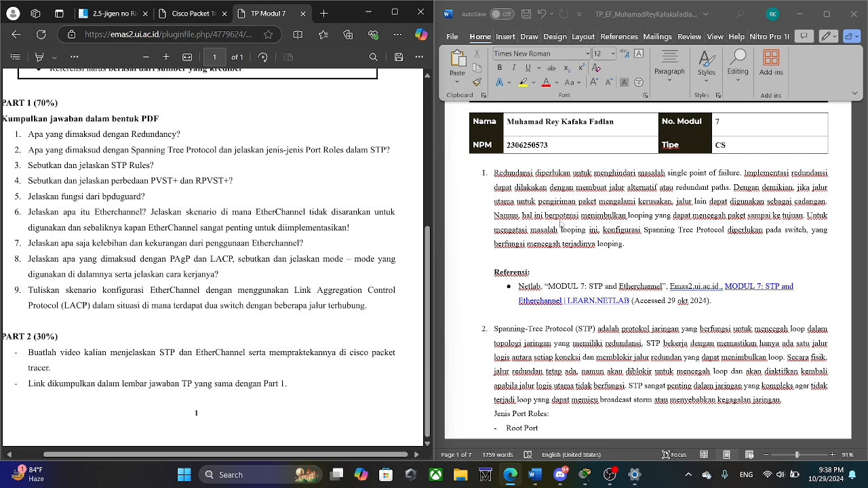
Switch to the Word answer document and read answers 1 and 2 on redundancy, Spanning Tree Protocol and the STP port roles.
scroll(561, 224, down, 1)
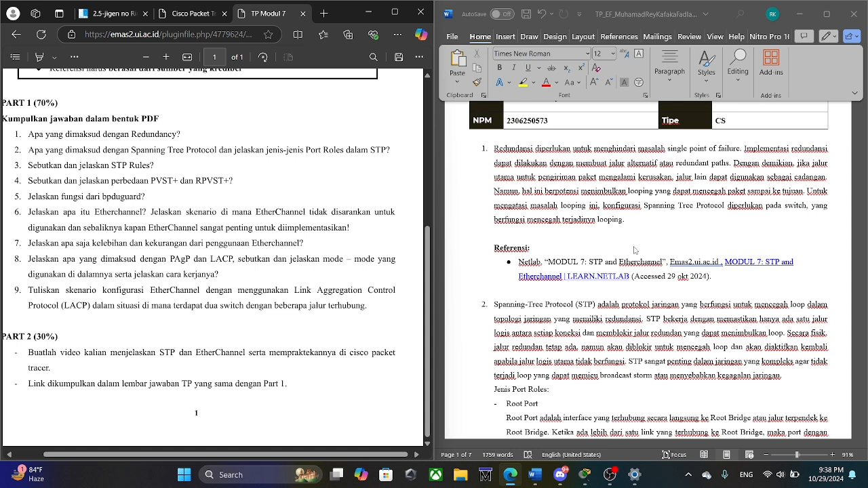
scroll(599, 214, down, 1)
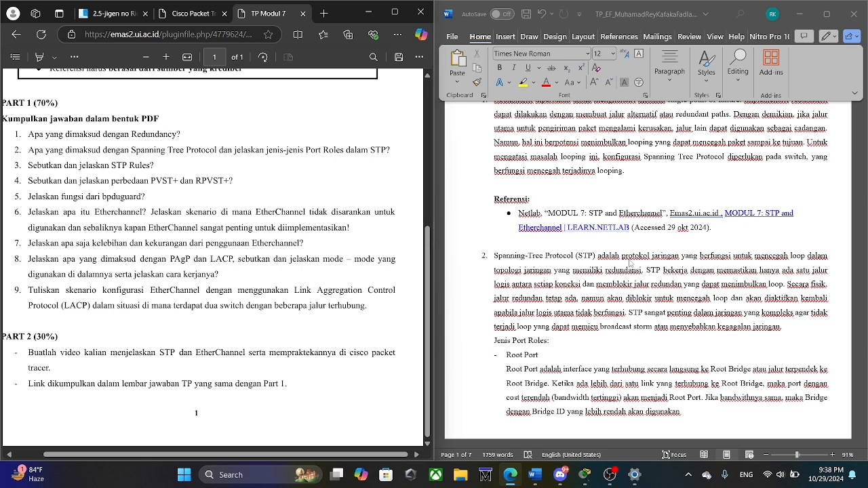
scroll(553, 270, down, 1)
scroll(552, 270, down, 1)
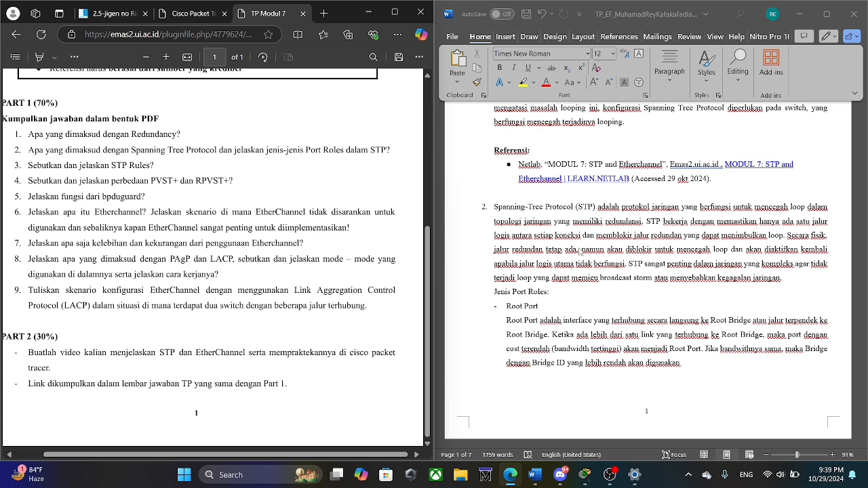
scroll(581, 249, down, 1)
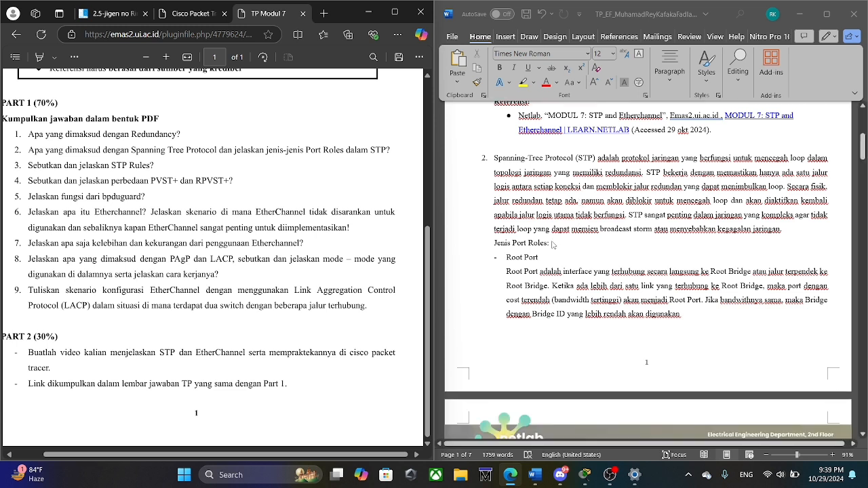
scroll(553, 244, down, 1)
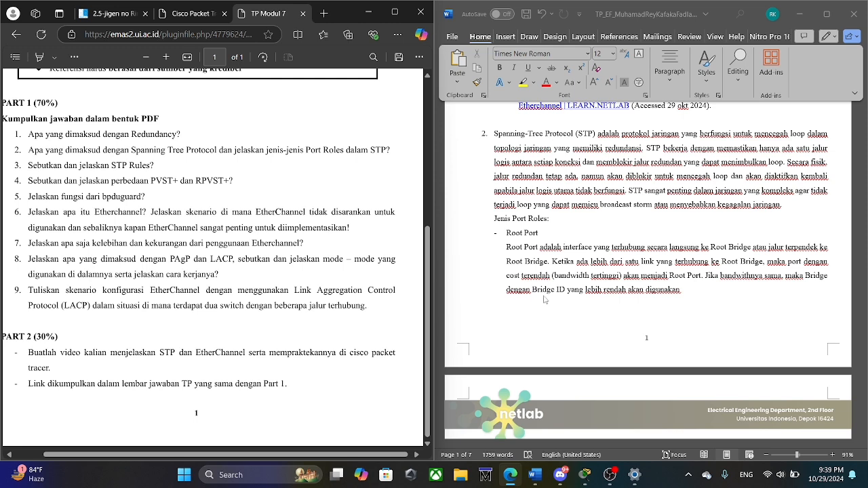
scroll(617, 303, down, 3)
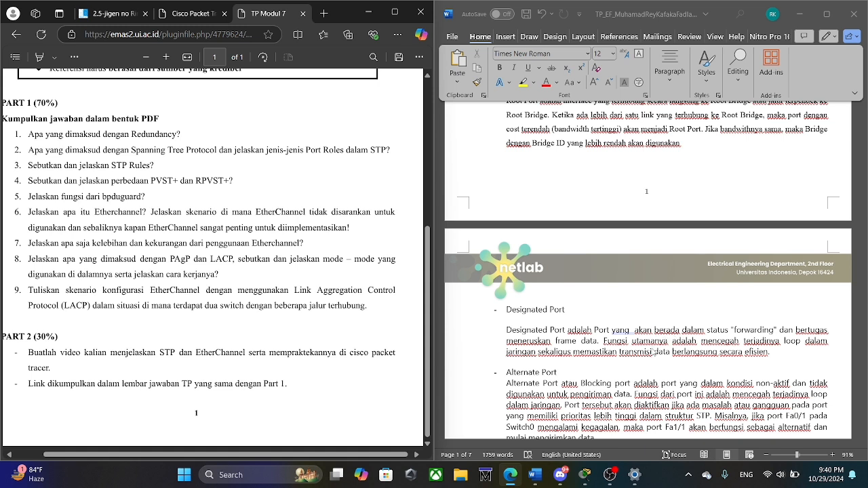
scroll(676, 345, down, 1)
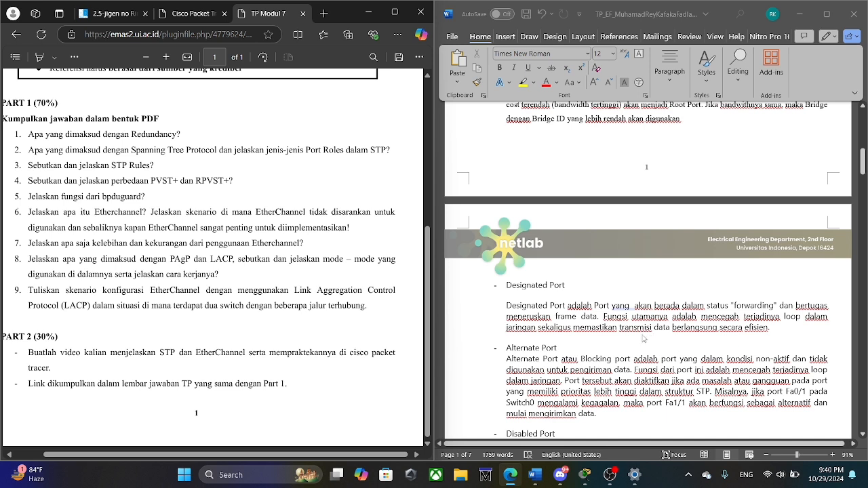
scroll(643, 338, down, 3)
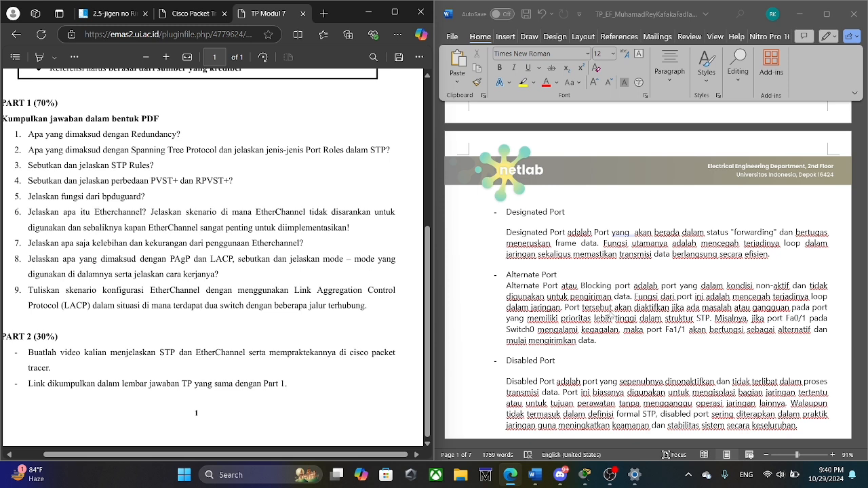
scroll(635, 351, down, 2)
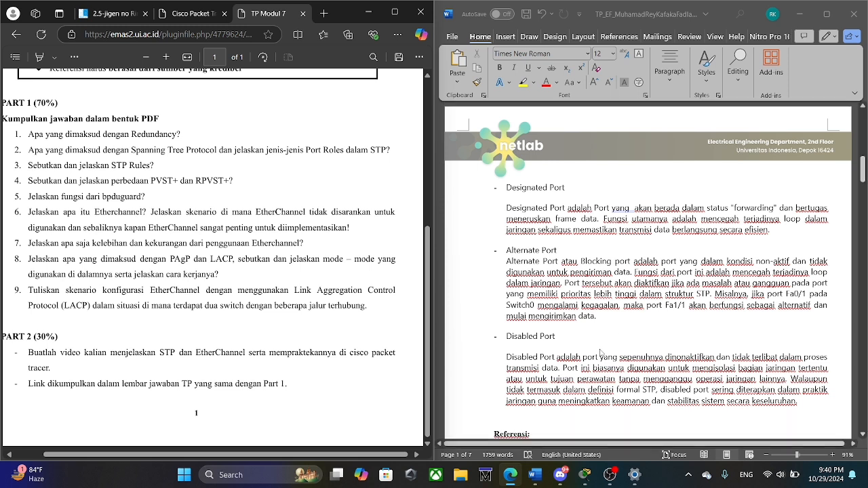
click(589, 354)
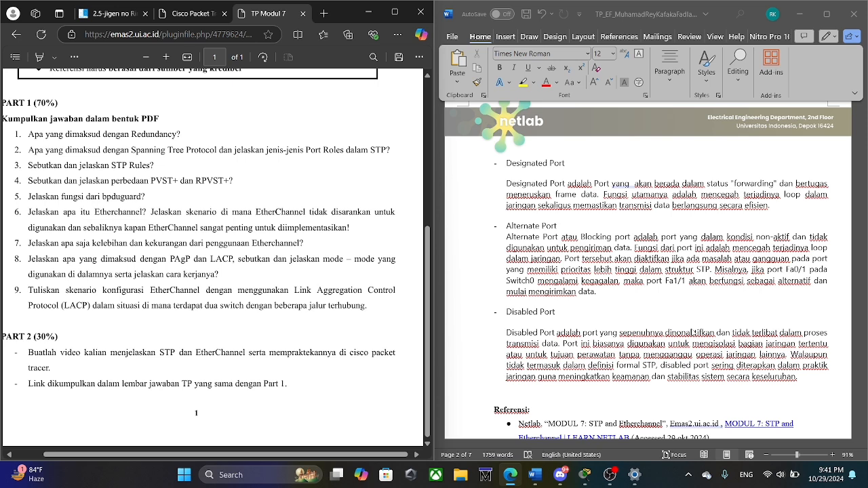
Read answer 3 on the STP rules, including its points continuing on page 3 and its reference.
scroll(704, 296, down, 6)
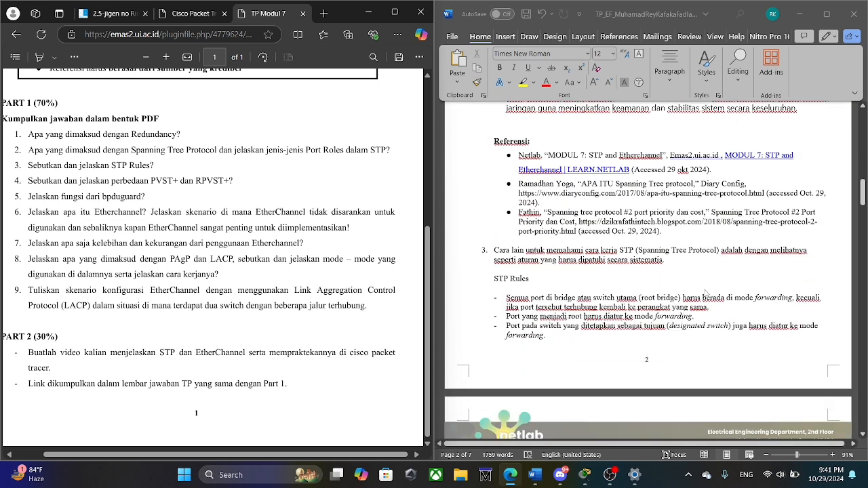
scroll(704, 291, down, 1)
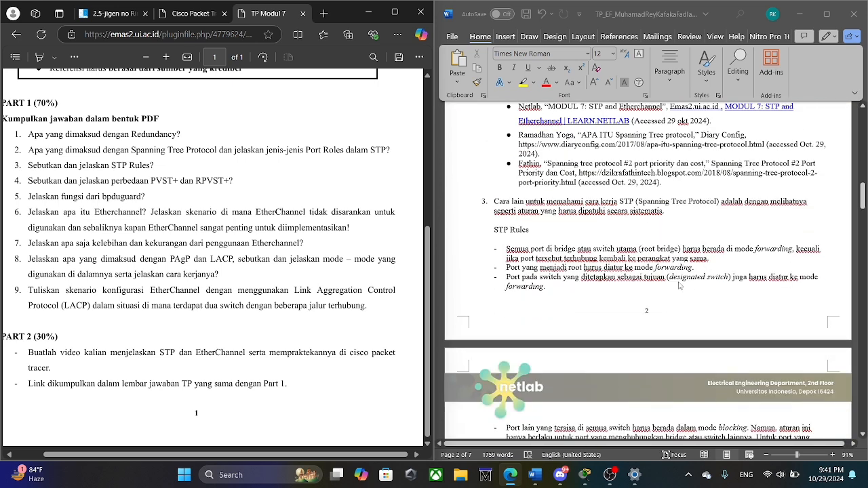
scroll(675, 282, down, 1)
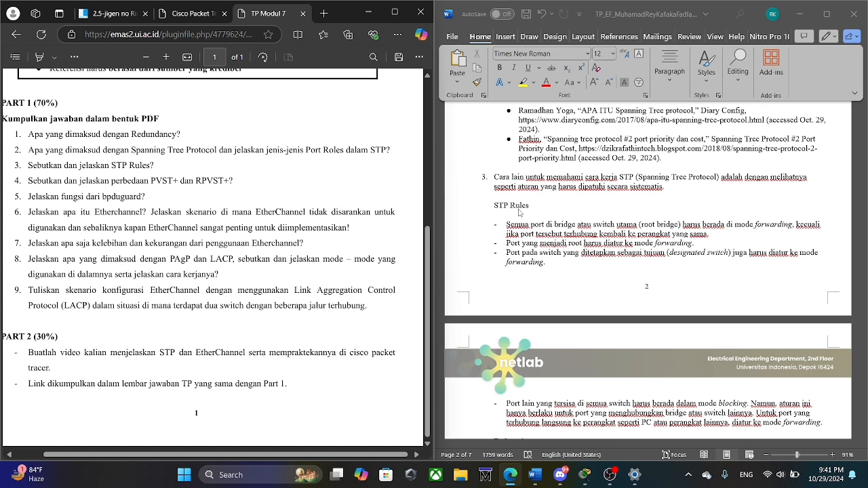
scroll(524, 216, down, 2)
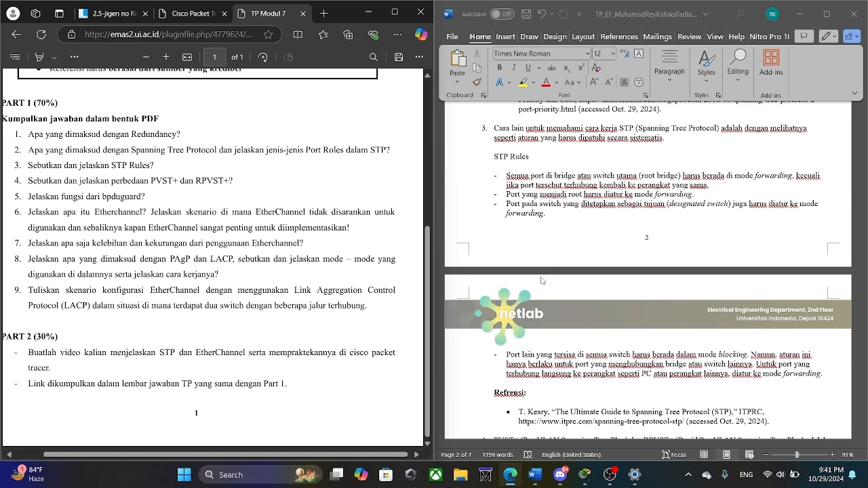
scroll(554, 266, down, 1)
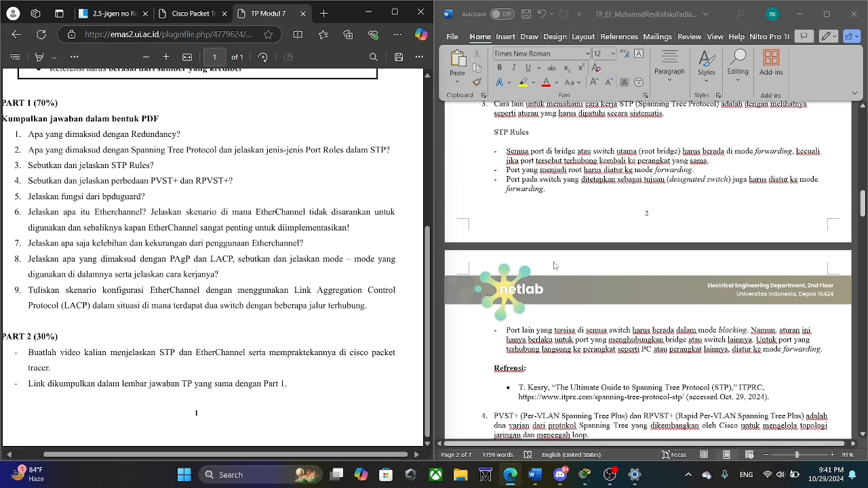
scroll(555, 265, down, 1)
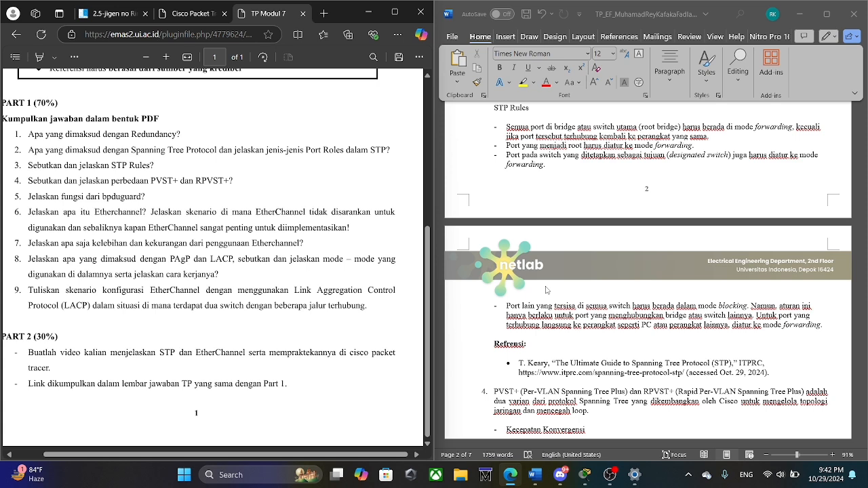
Read answer 4 comparing PVST+ and RPVST+ on convergence speed, VLAN management, protocol support and extra features.
scroll(546, 290, down, 5)
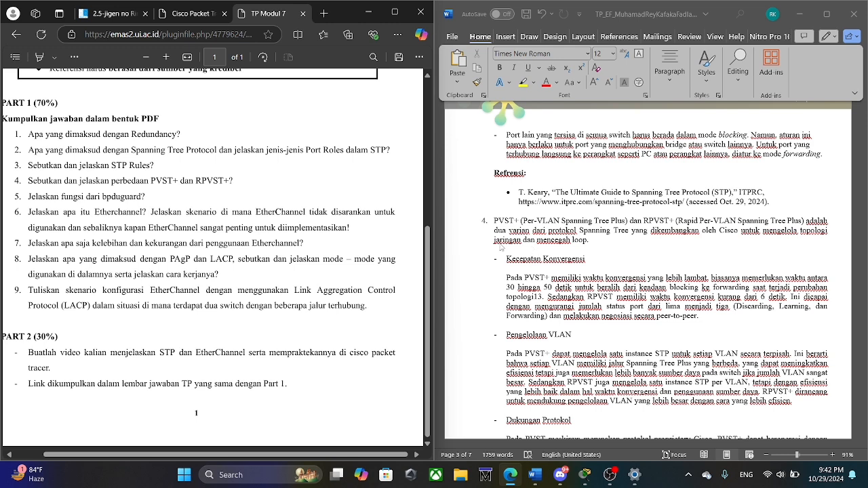
scroll(610, 273, down, 1)
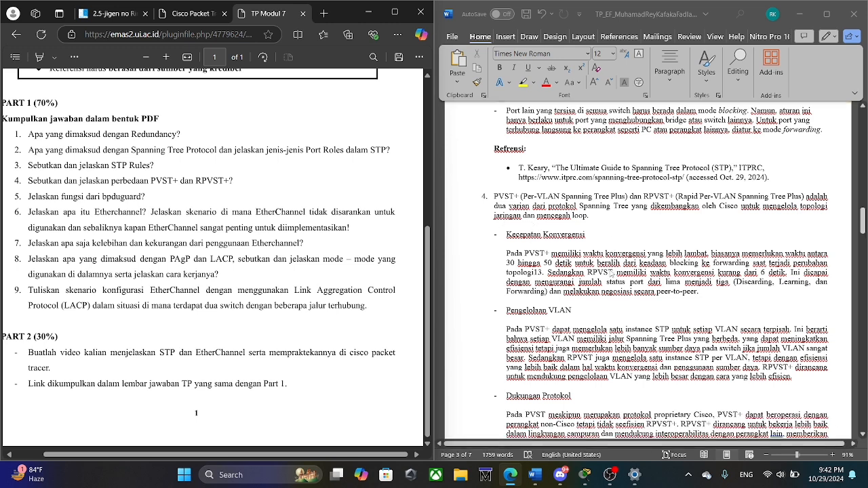
scroll(592, 278, down, 1)
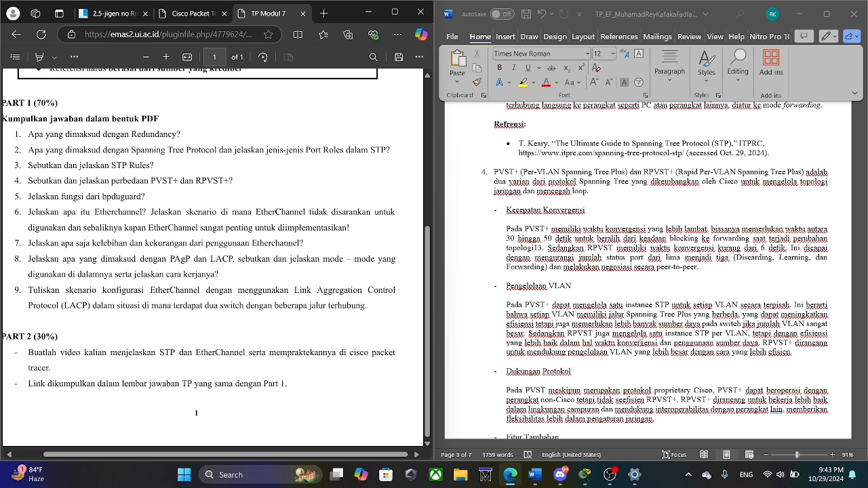
scroll(554, 301, down, 1)
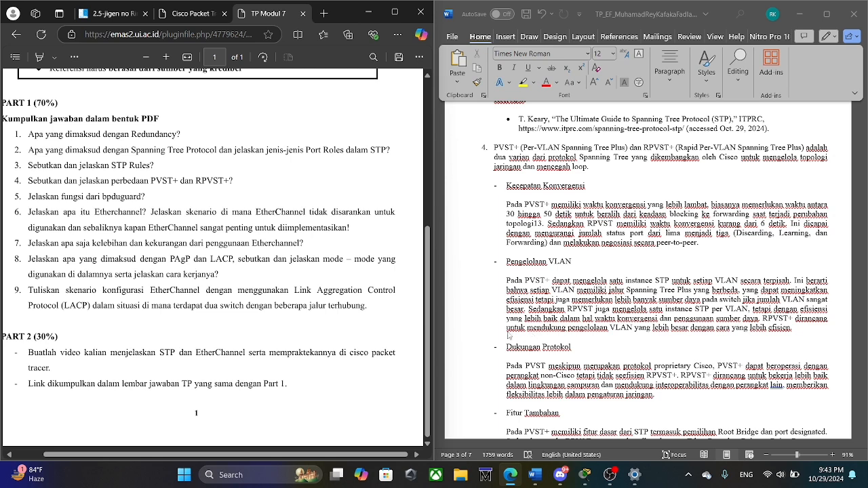
scroll(532, 311, down, 2)
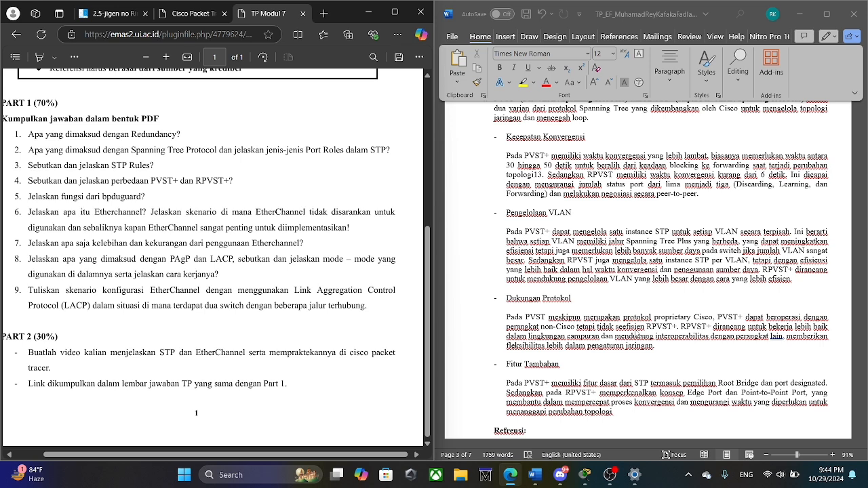
scroll(630, 333, down, 3)
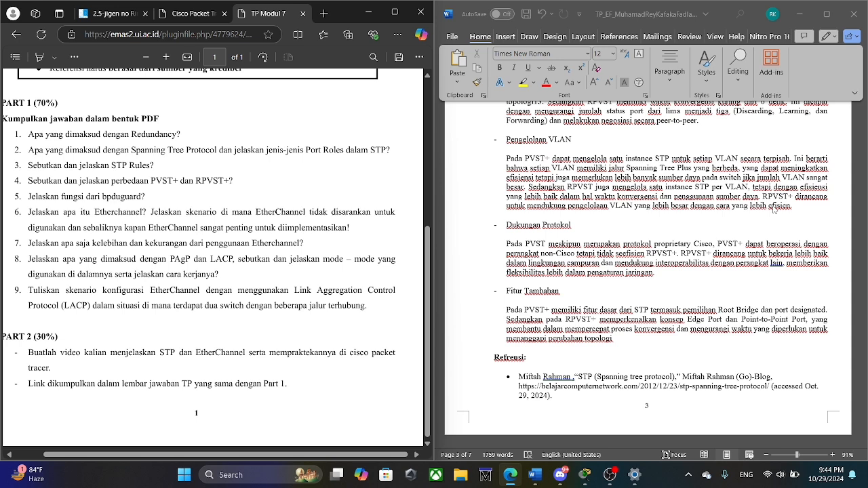
Read answer 5 on the function of bpduguard and answer 6 on EtherChannel and when to use it.
scroll(542, 180, down, 5)
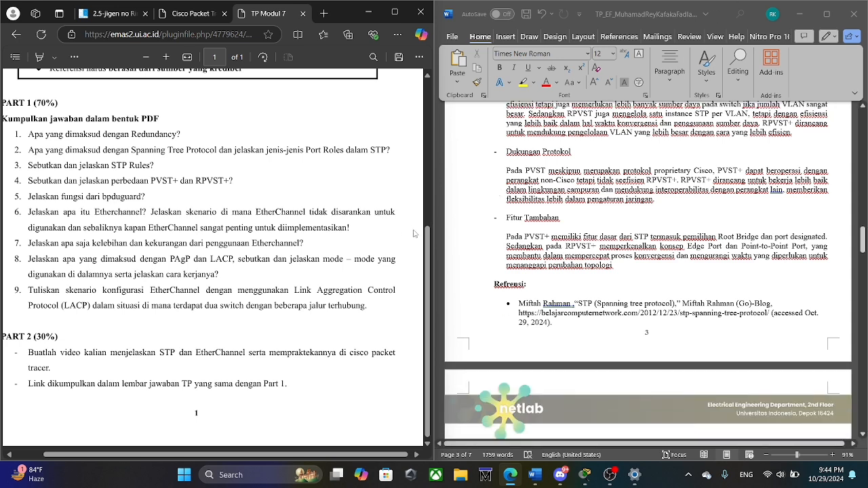
scroll(592, 237, down, 4)
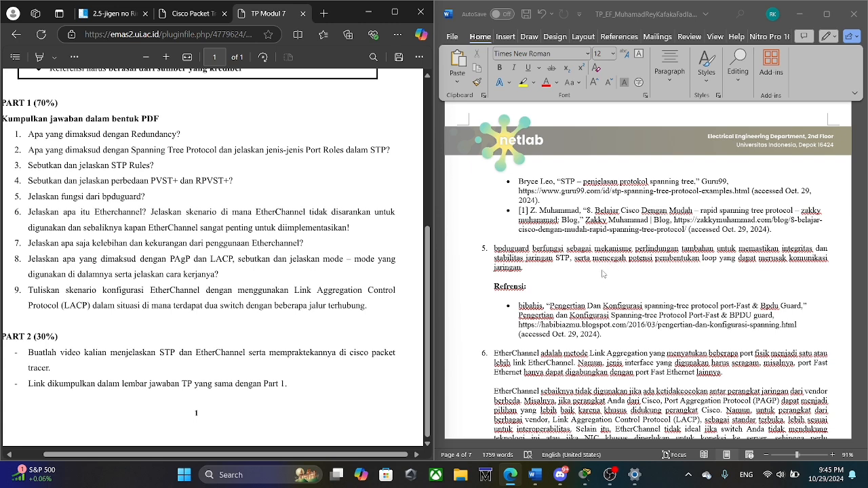
scroll(603, 275, down, 3)
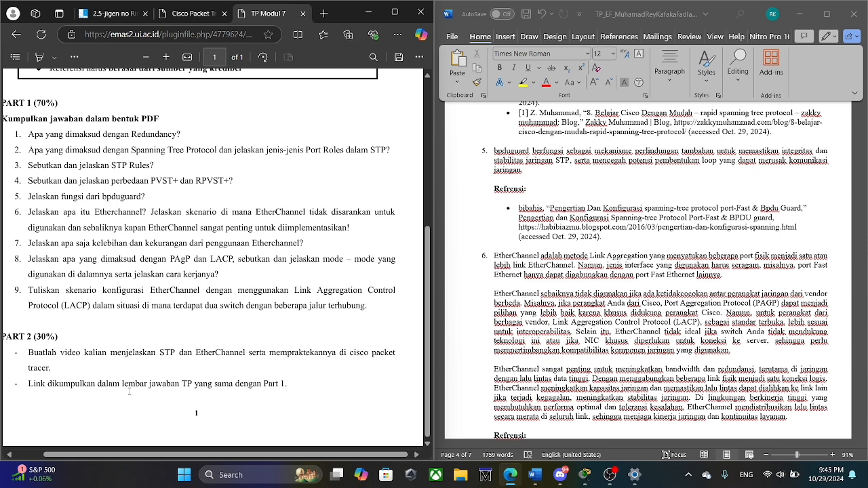
scroll(677, 376, down, 3)
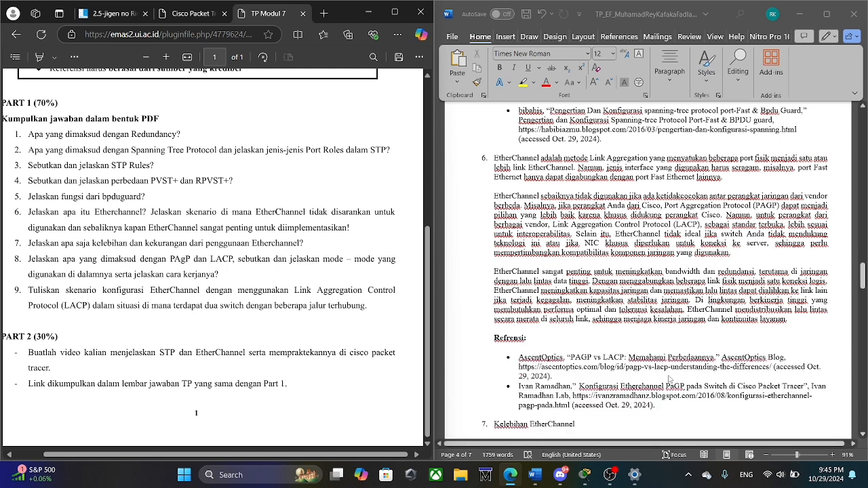
Read answer 7 on EtherChannel's advantages and drawbacks and the PAgP and LACP descriptions in answer 8.
scroll(669, 378, down, 6)
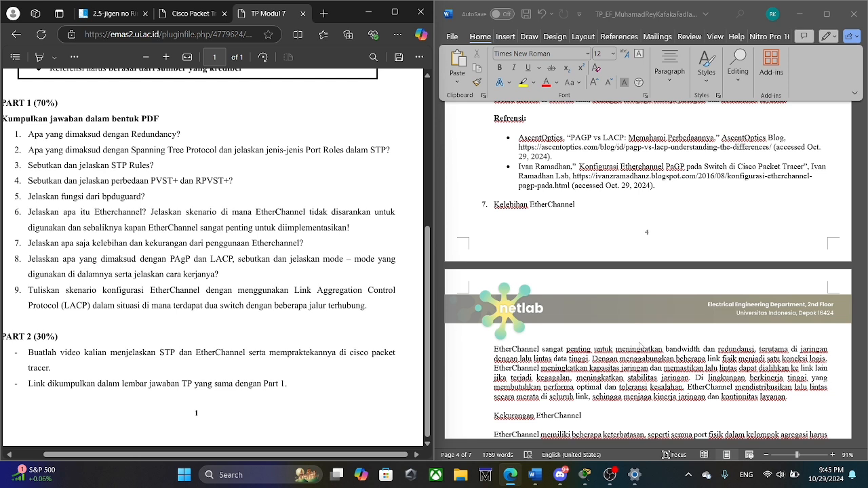
scroll(640, 344, down, 1)
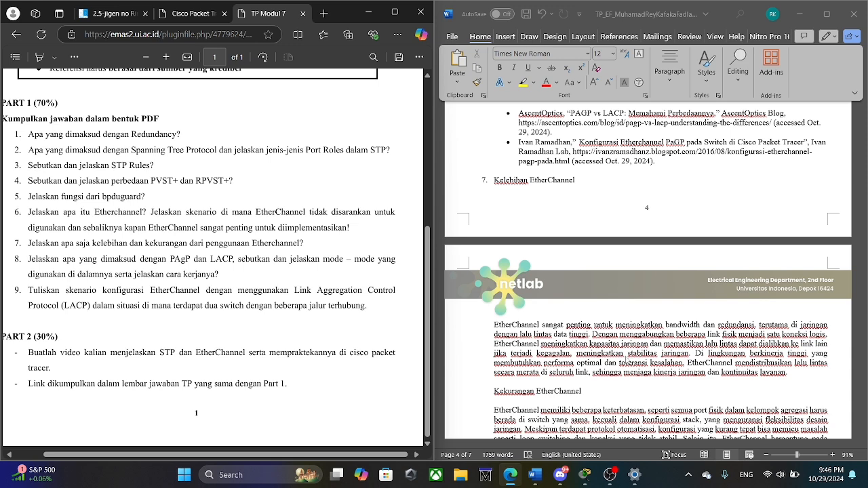
scroll(618, 366, down, 1)
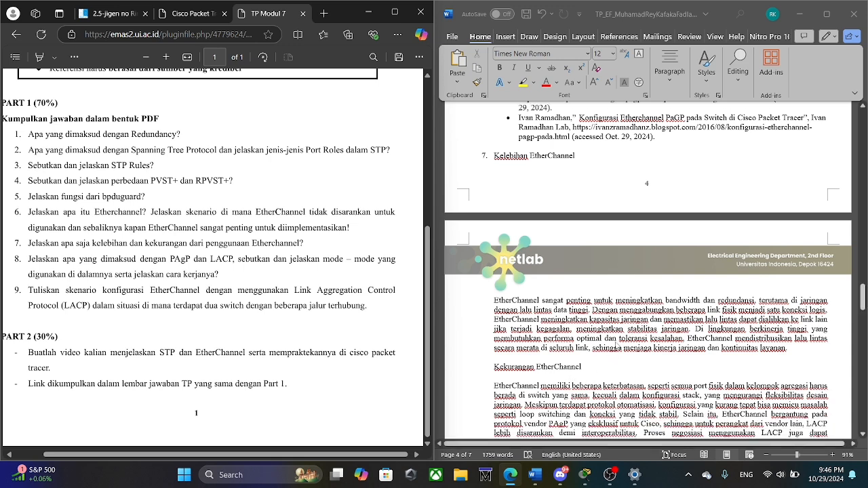
scroll(617, 347, down, 5)
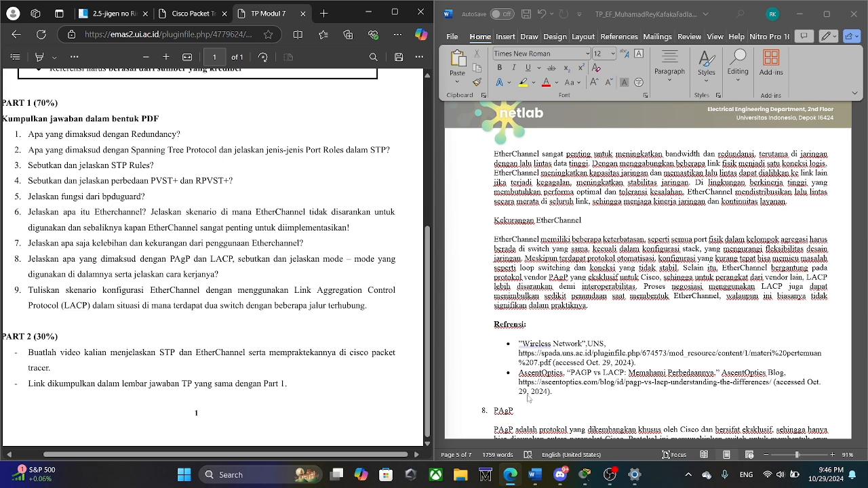
scroll(529, 400, down, 7)
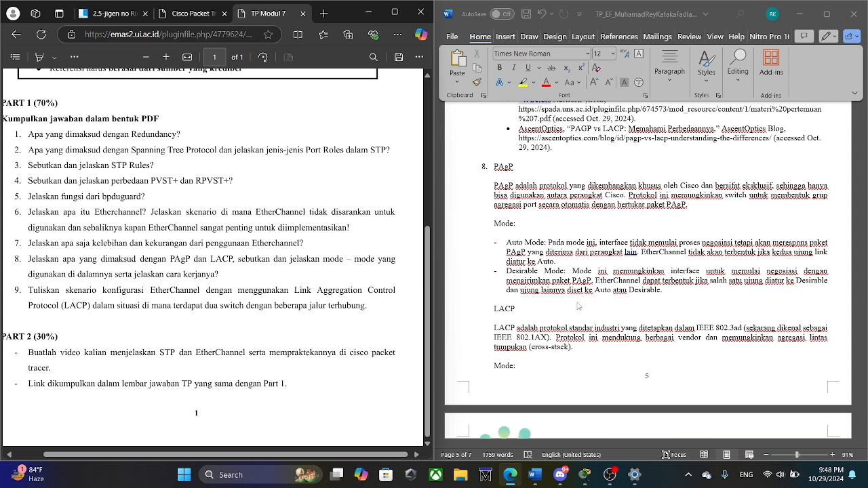
Read the PAgP and LACP modes in answer 8 and the Switch1 LACP configuration scenario in answer 9.
scroll(555, 292, down, 2)
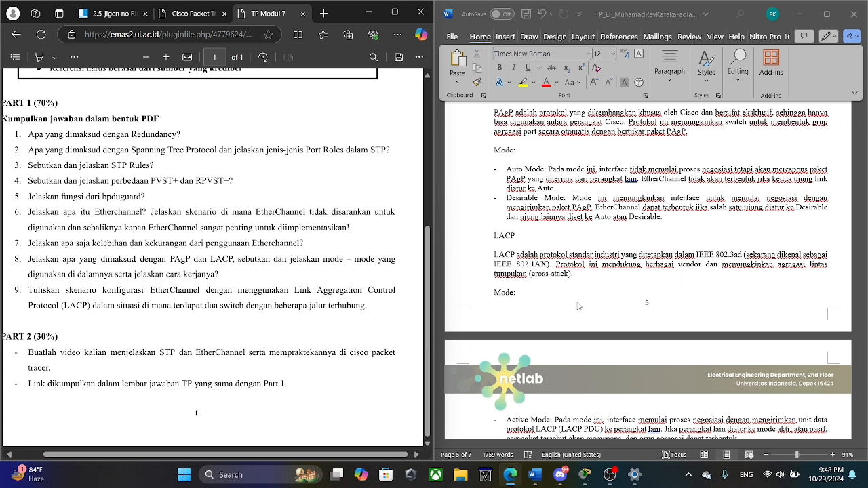
scroll(567, 291, down, 2)
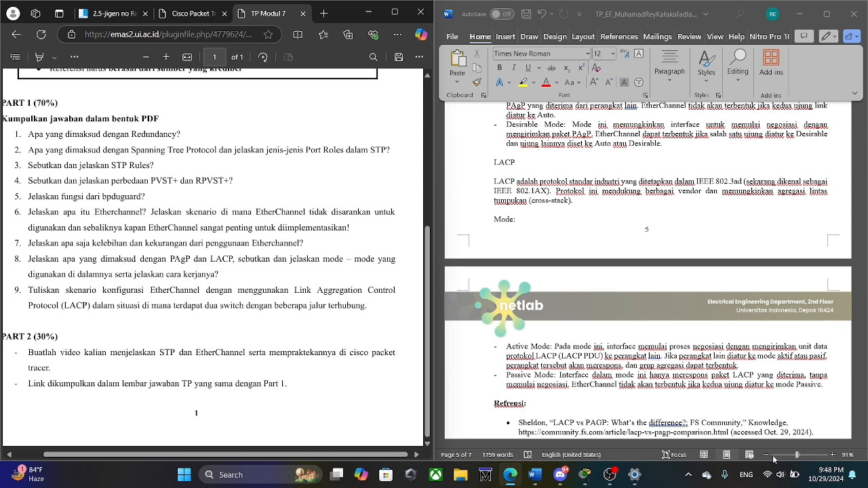
scroll(584, 402, down, 1)
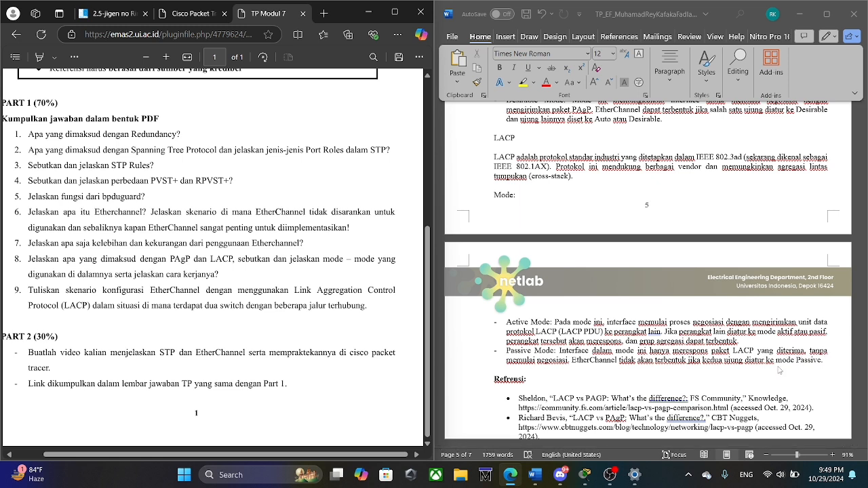
scroll(604, 334, down, 3)
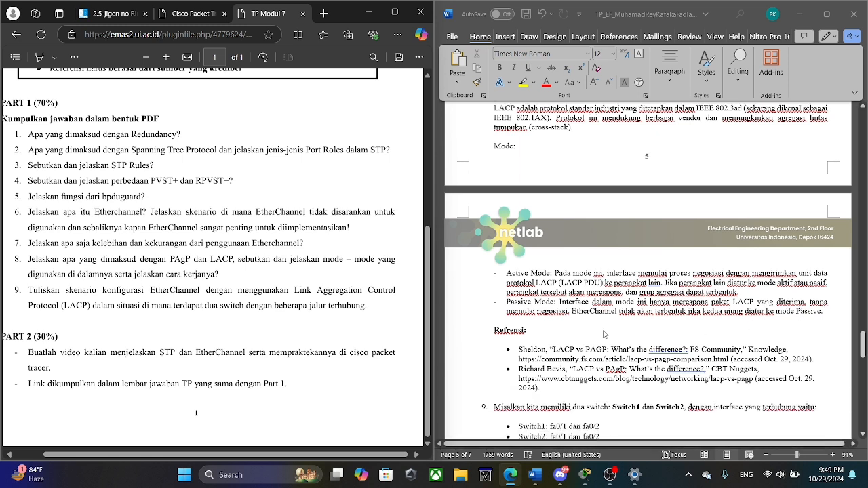
scroll(604, 334, down, 5)
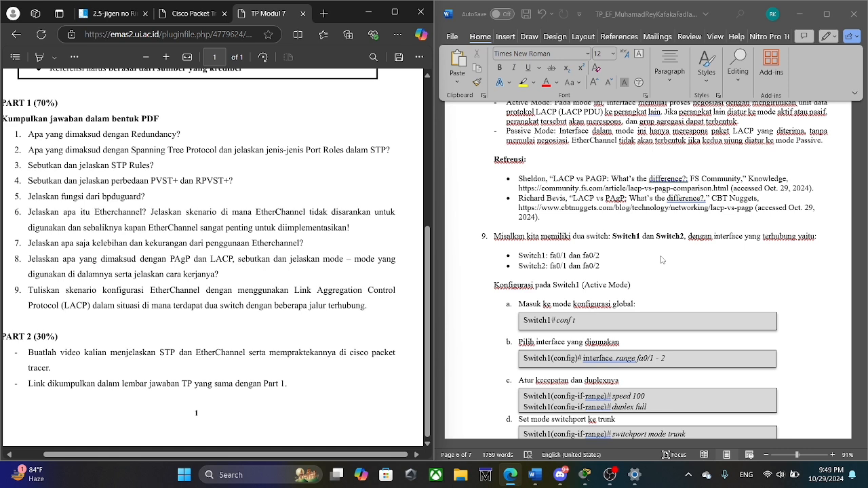
scroll(647, 259, down, 2)
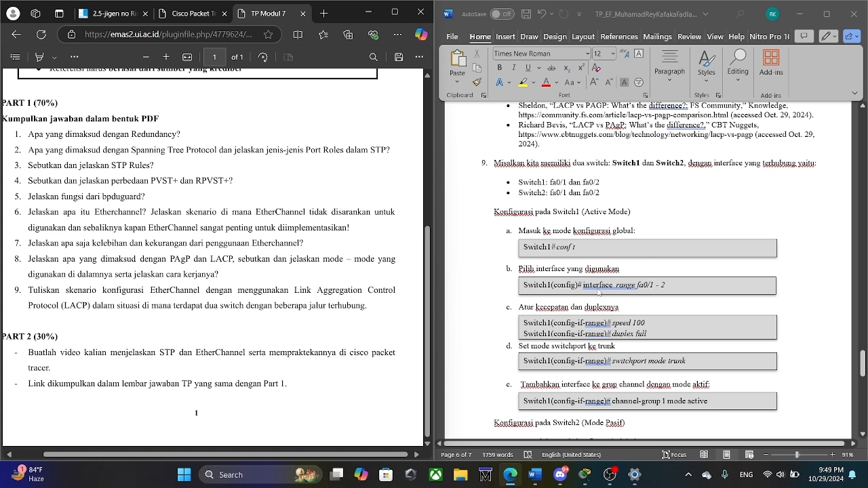
Switch to Cisco Packet Tracer and connect FastEthernet0/1 of Switch A to FastEthernet0/1 of Switch B with a Copper Cross-Over cable.
mouse_move(533, 481)
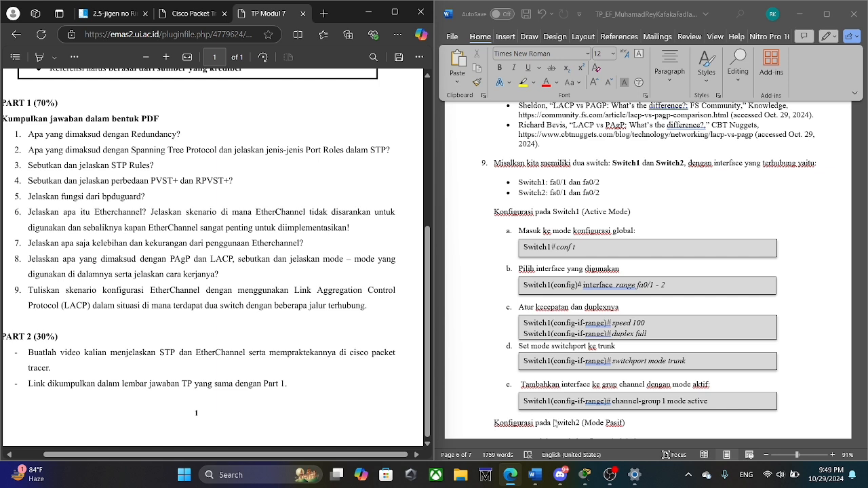
click(585, 475)
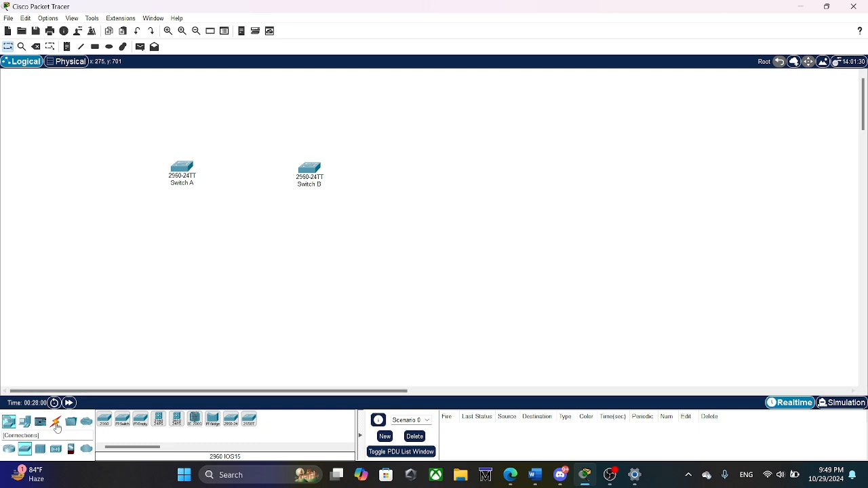
click(56, 421)
click(156, 422)
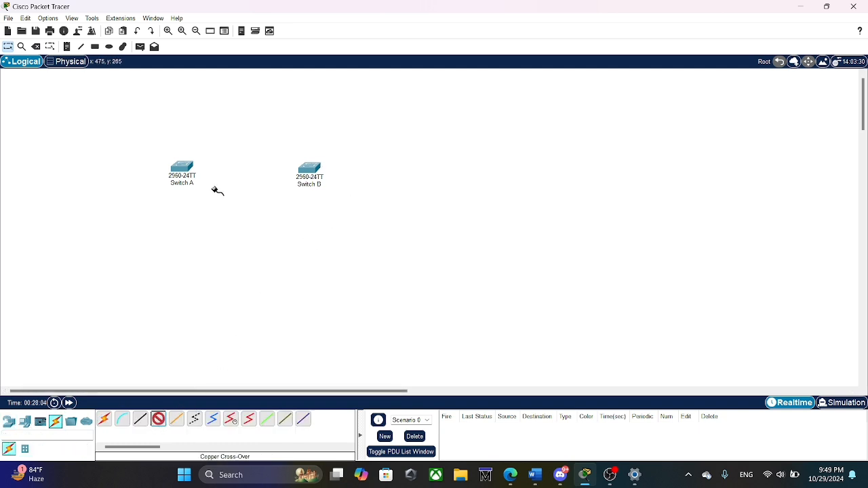
click(182, 166)
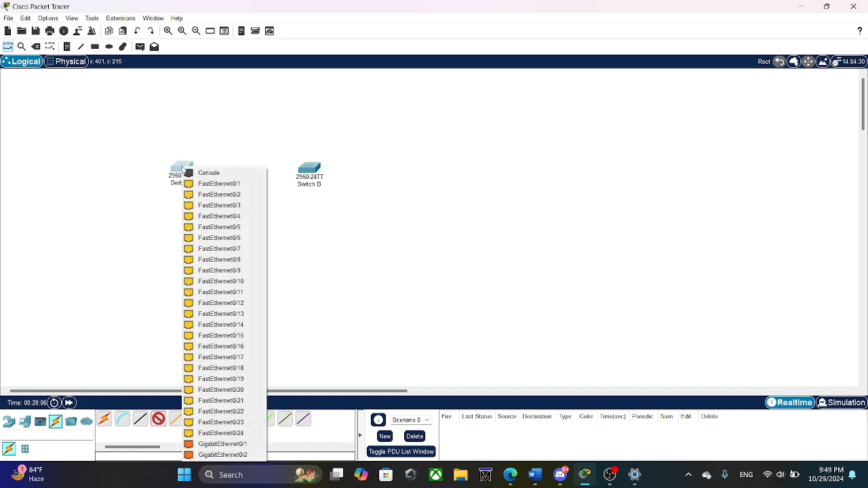
click(197, 184)
click(308, 167)
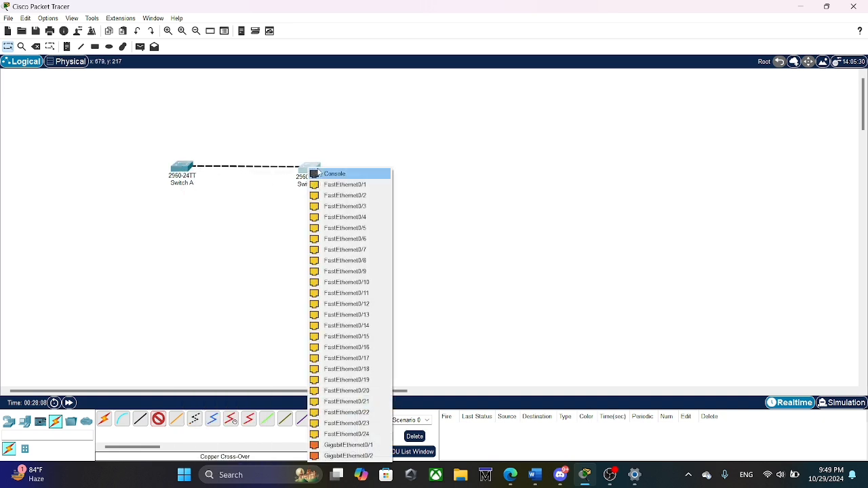
click(348, 183)
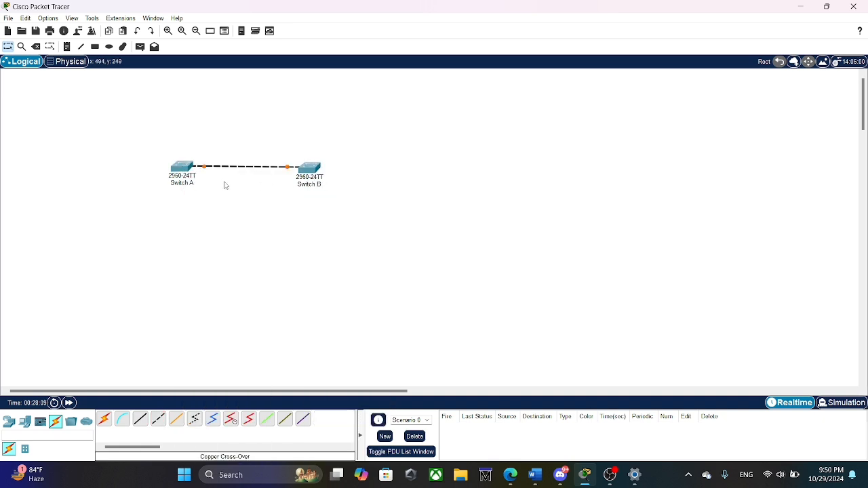
Add a second Copper Cross-Over cable between FastEthernet0/2 of Switch A and FastEthernet0/2 of Switch B.
click(158, 419)
click(188, 168)
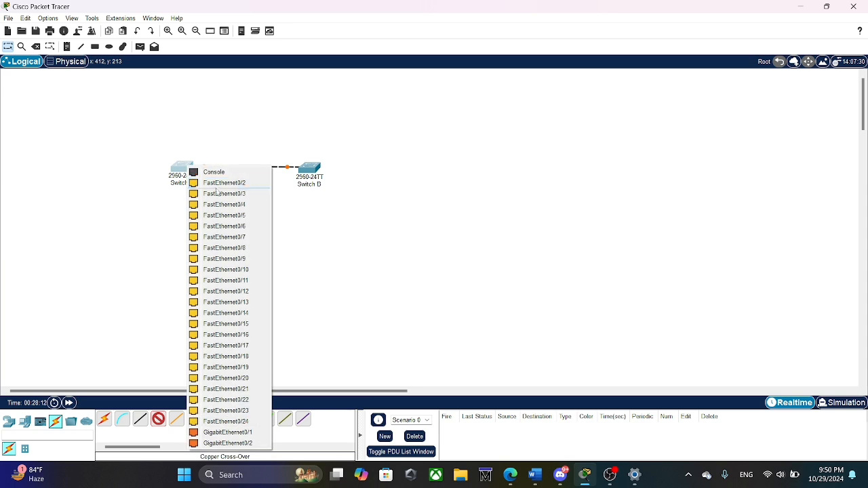
click(217, 183)
click(319, 174)
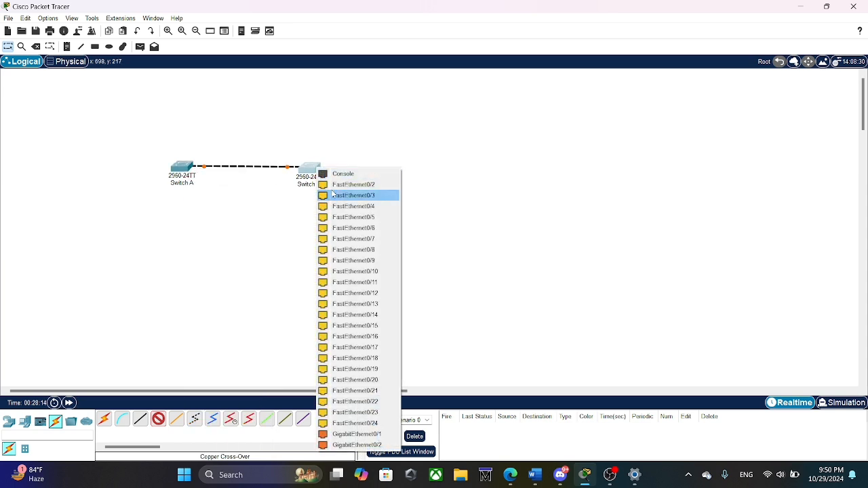
click(353, 184)
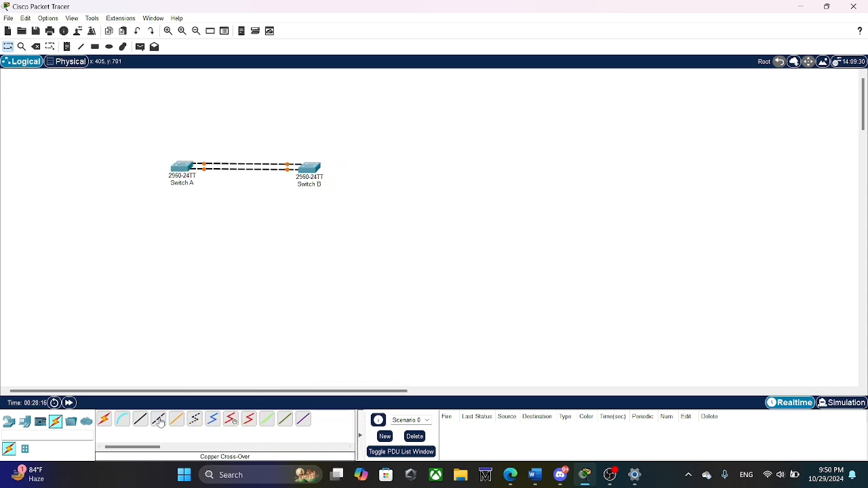
click(158, 419)
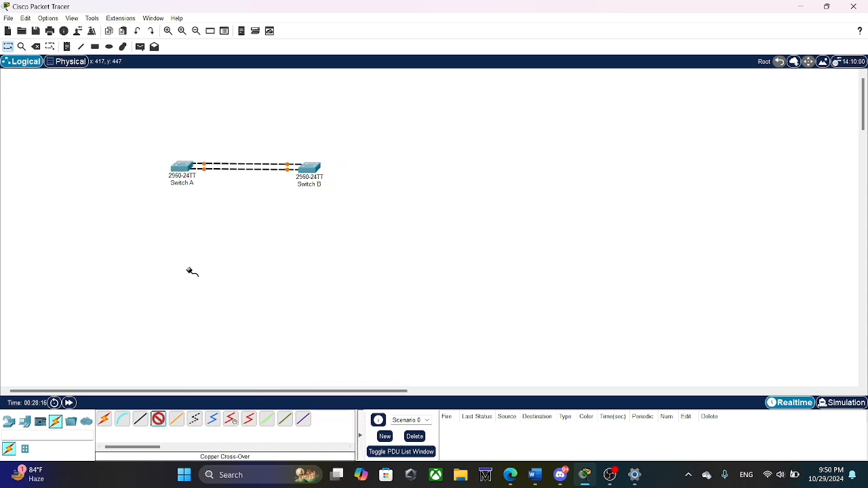
click(189, 165)
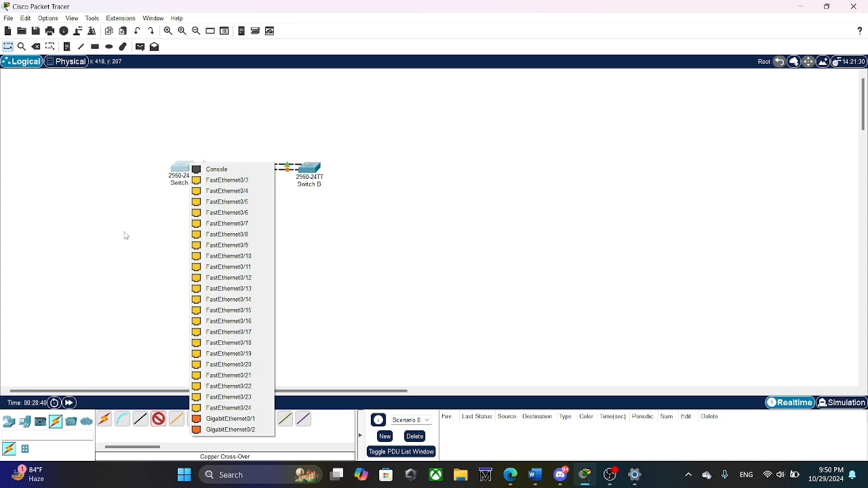
click(230, 277)
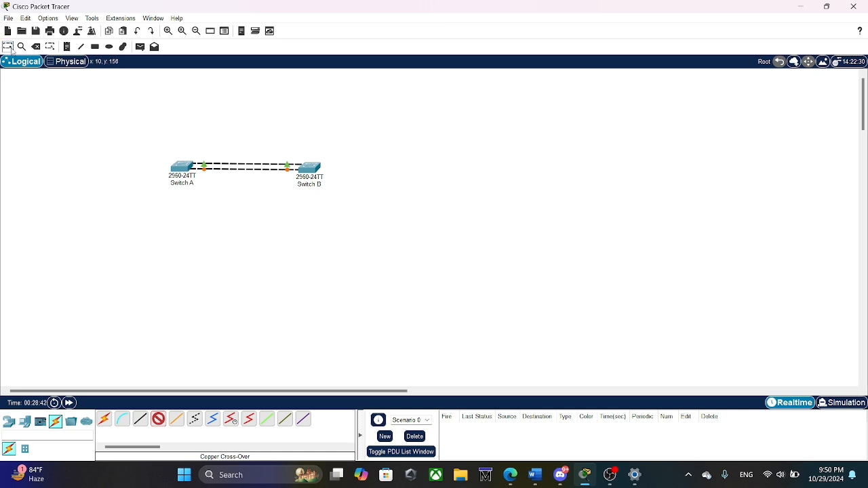
click(9, 47)
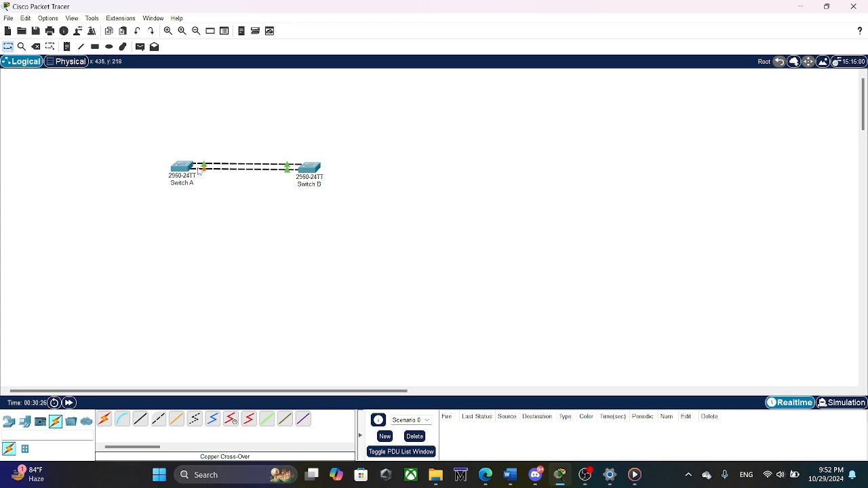
Open the command line interface of Switch A and enter privileged mode with enable.
mouse_move(201, 173)
click(184, 171)
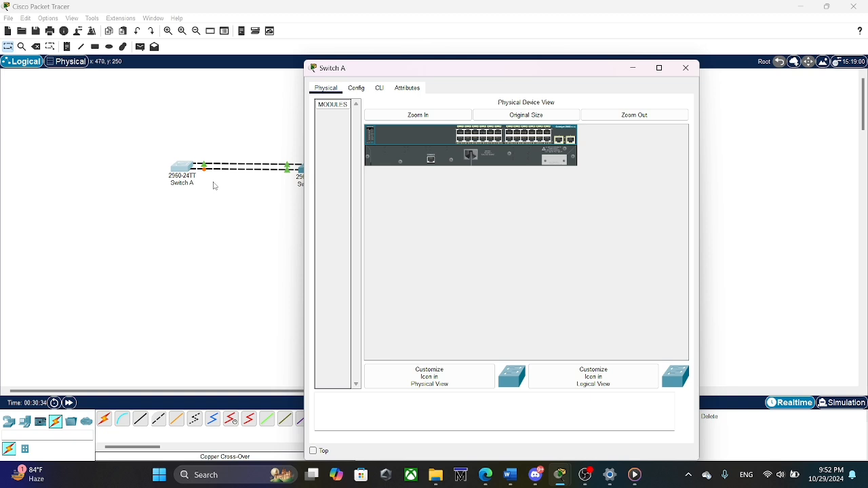
click(379, 88)
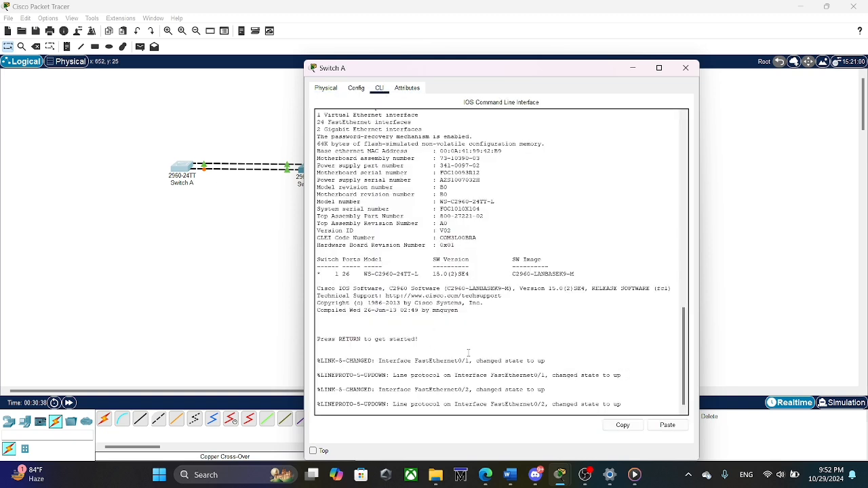
key(Return)
text(ena)
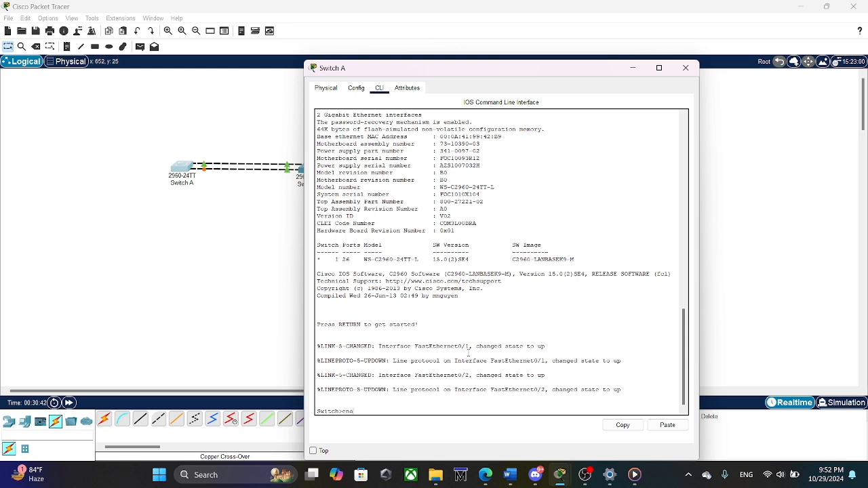
text(ble)
key(Return)
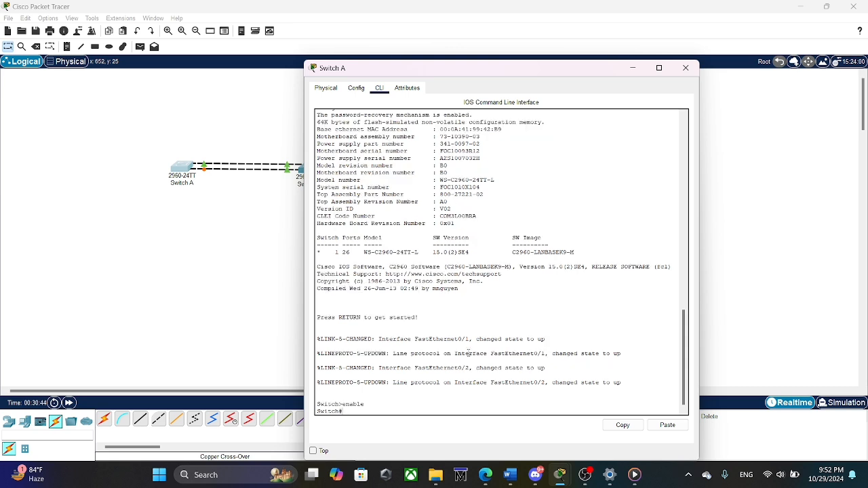
Enter global configuration mode on Switch A with the configure terminal command.
text(configuration terminal)
key(Return)
text(c)
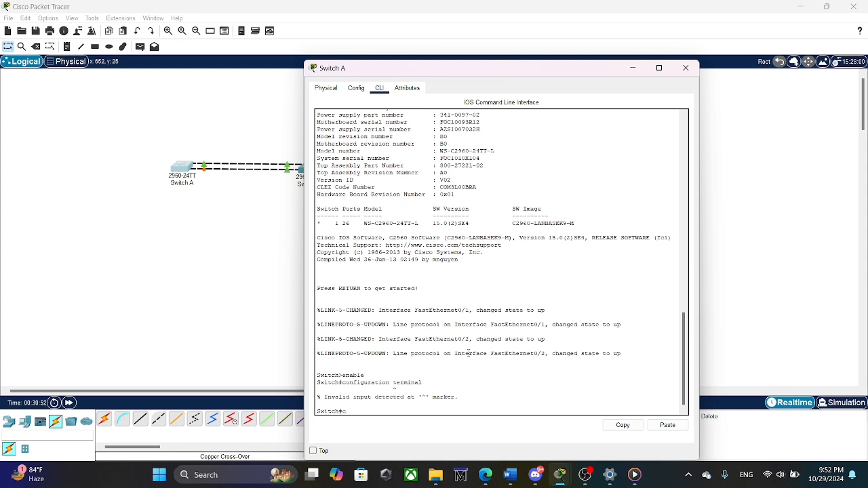
text(onf)
key(Tab)
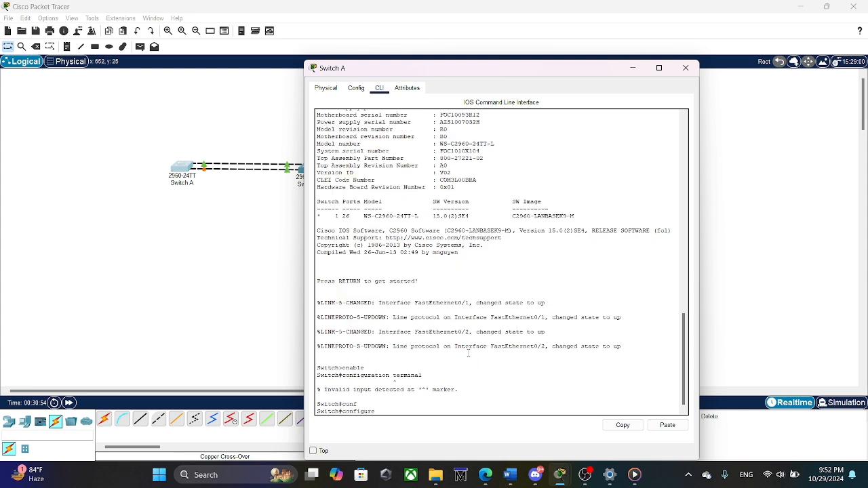
text(ter)
key(Tab)
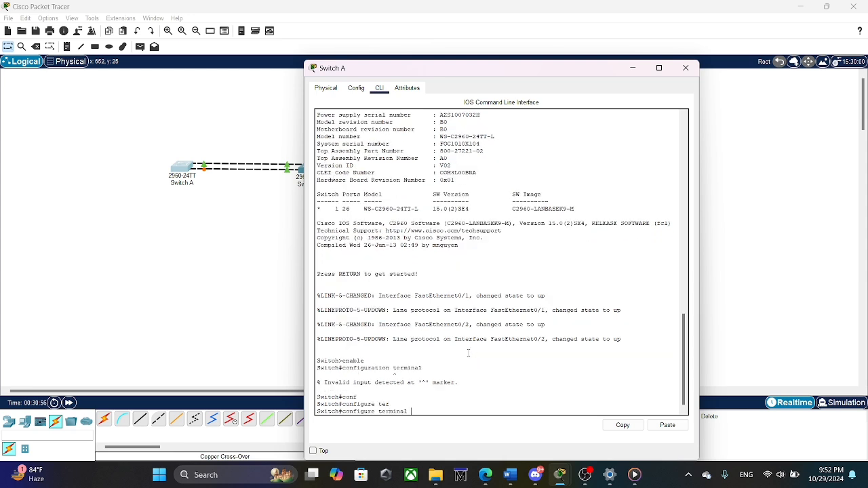
key(Return)
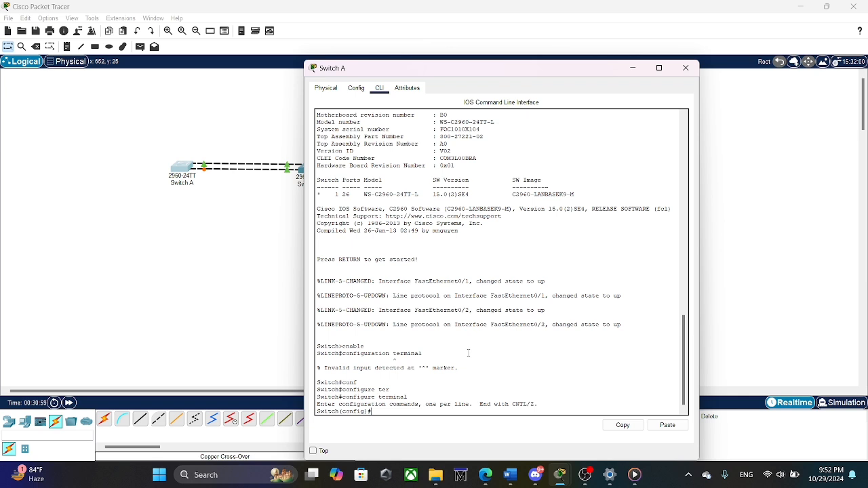
Select interface range FastEthernet0/1-2 on Switch A and assign it to the EtherChannel with channel-group 1 mode active.
key(Num_Lock)
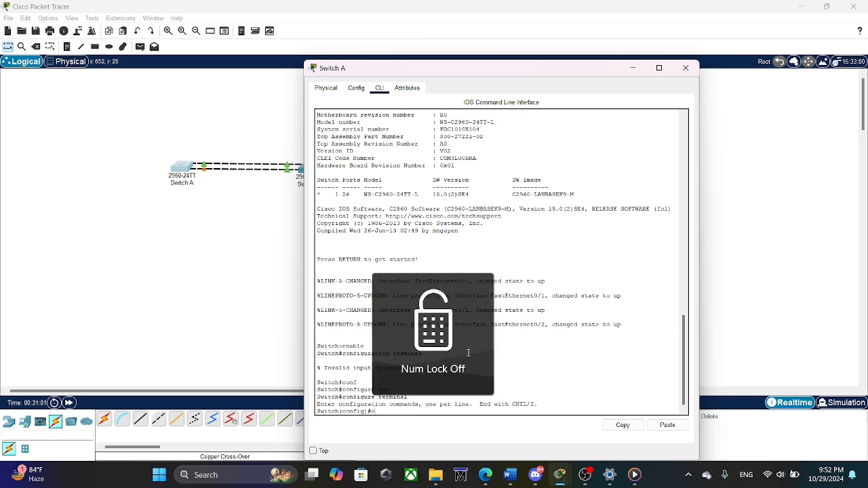
key(Num_Lock)
text(i)
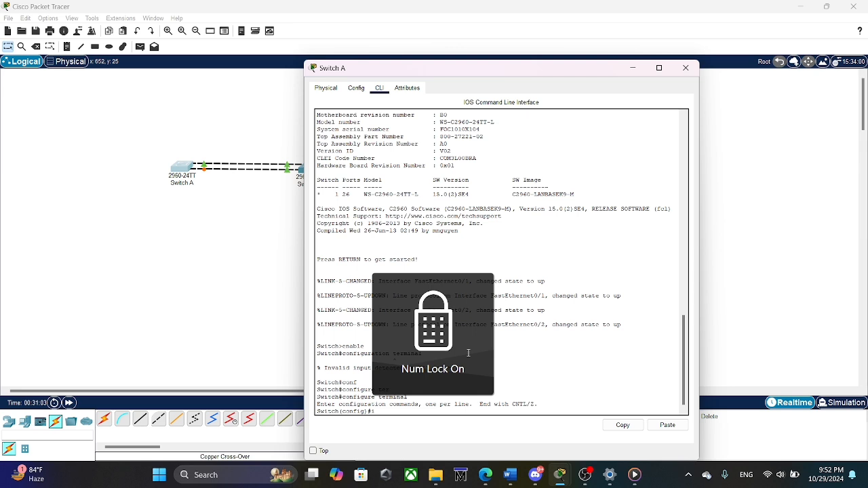
text(nt)
key(Tab)
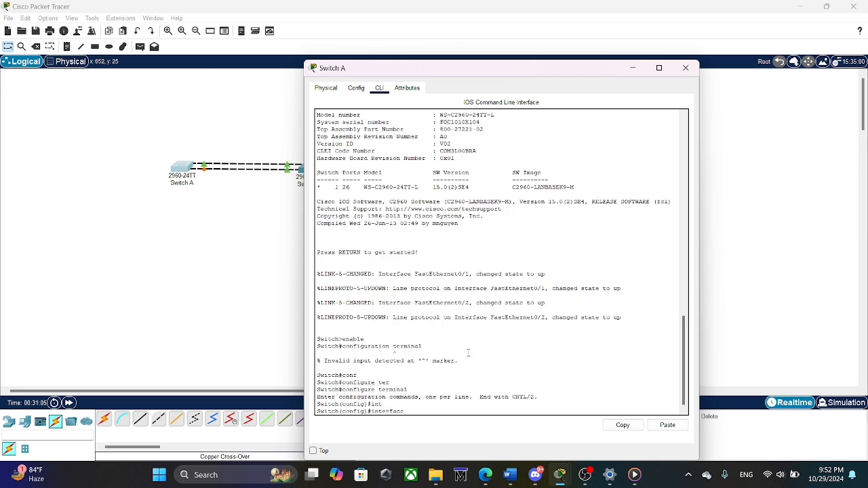
text(F)
key(BackSpace)
text(ran)
key(Tab)
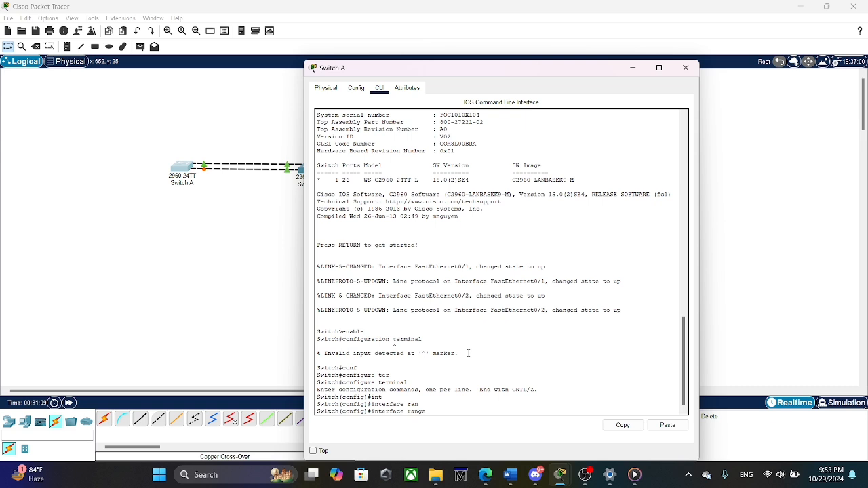
text(Fa)
key(Tab)
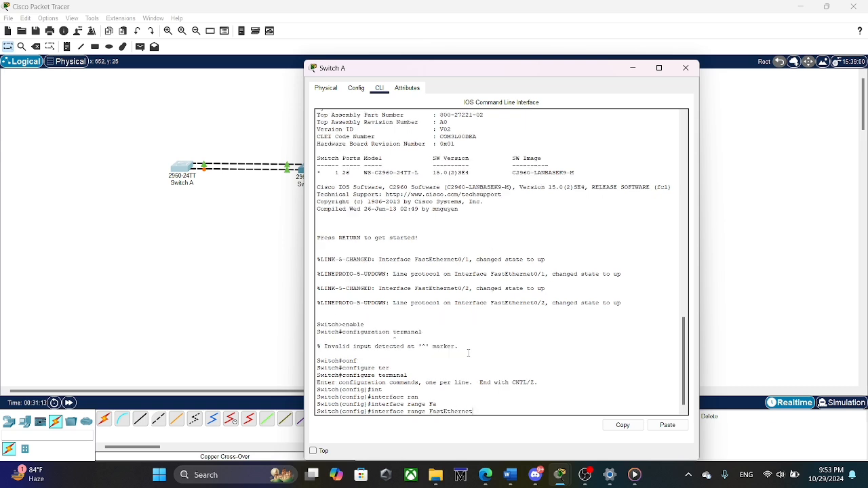
text(0/1-2)
key(Return)
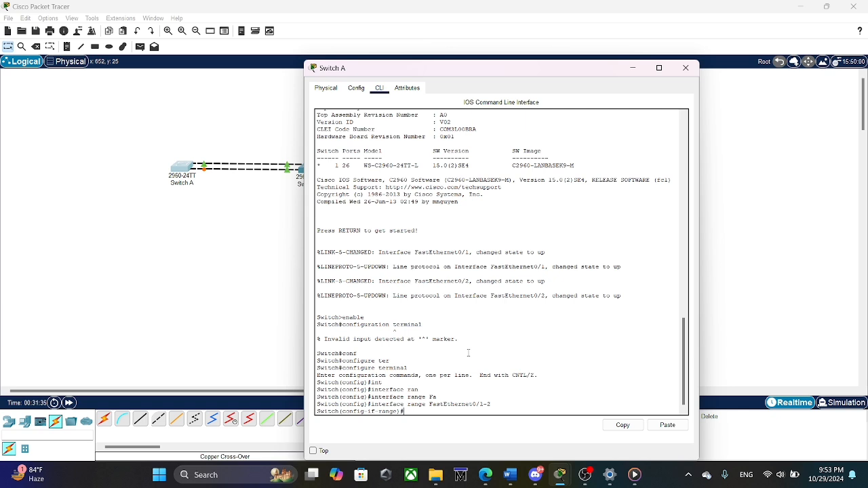
text(channel-group 1 mode active)
key(Return)
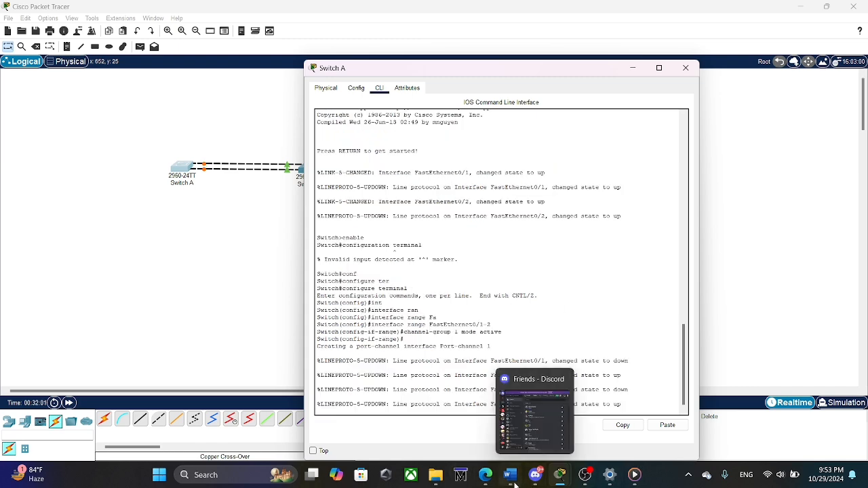
Switch to the Word report and check the Switch1 active-mode EtherChannel configuration commands in answer 9.
mouse_move(509, 475)
click(570, 414)
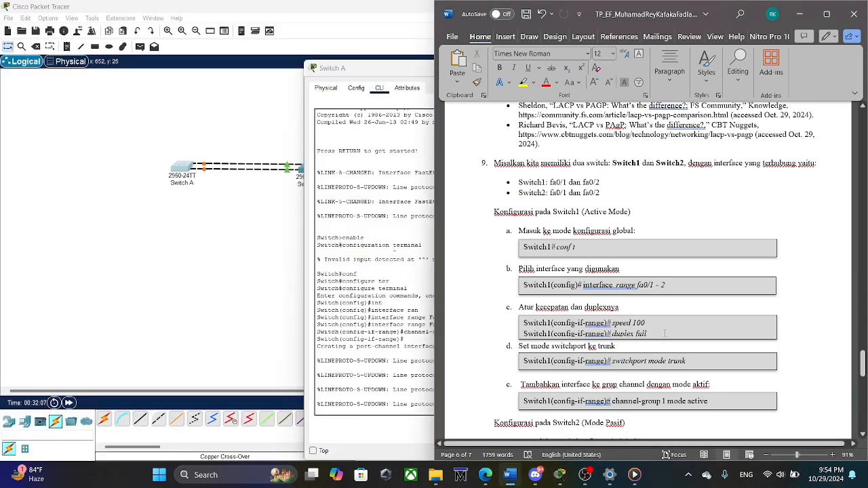
scroll(674, 353, down, 1)
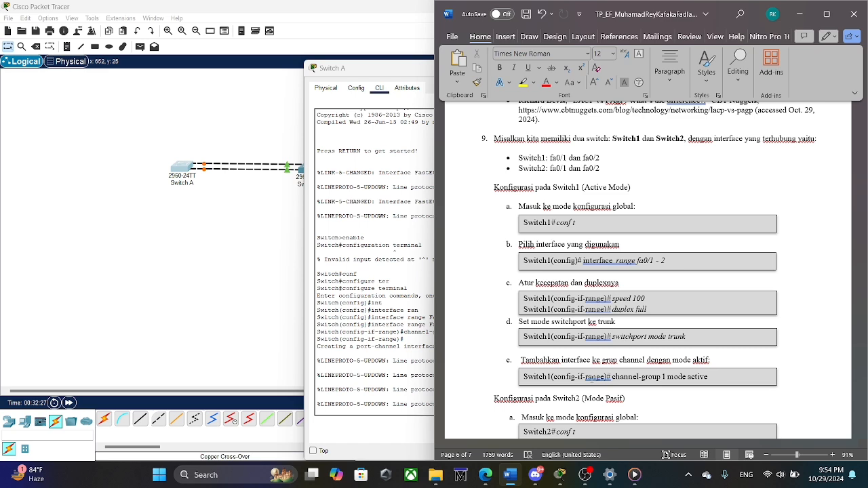
text(e)
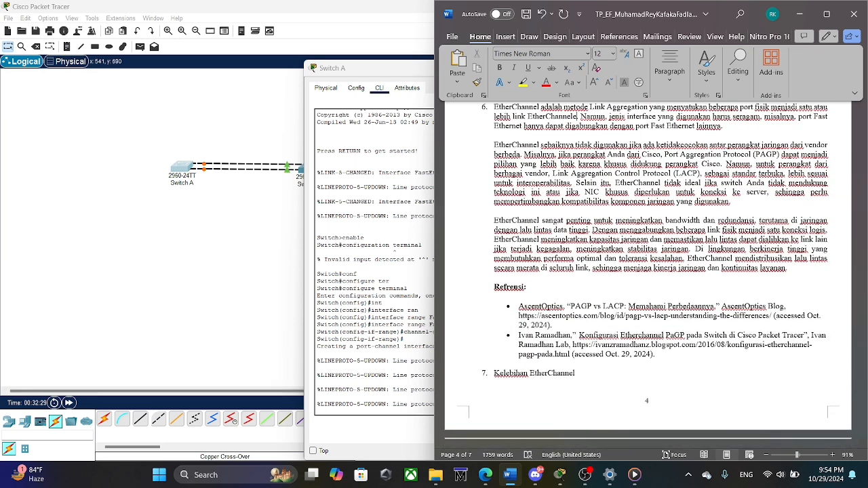
Switch back to Switch A's command line in Packet Tracer and leave interface range configuration with exit.
click(210, 261)
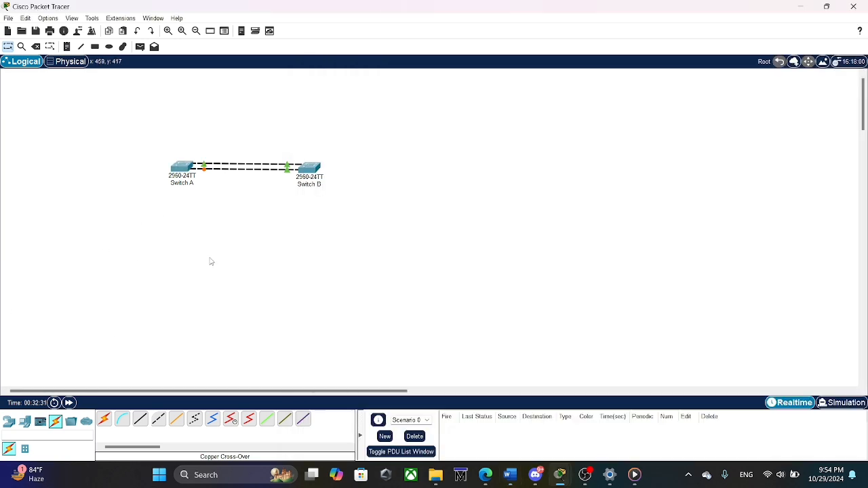
mouse_move(584, 474)
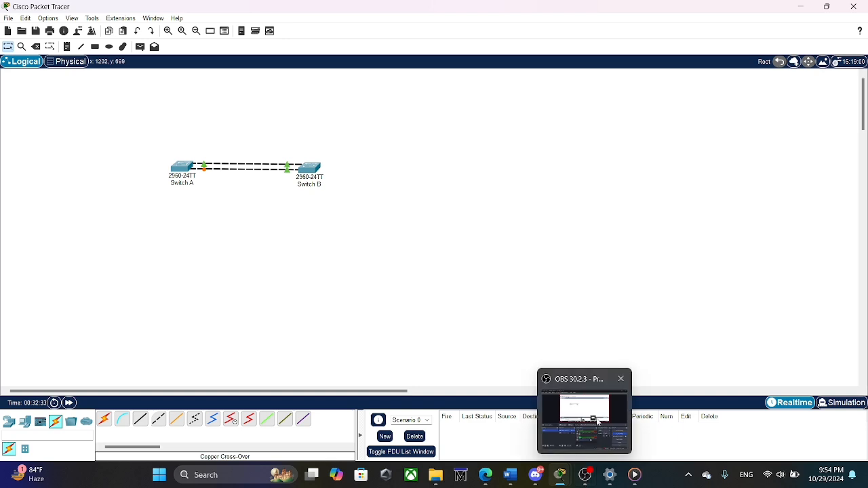
click(605, 442)
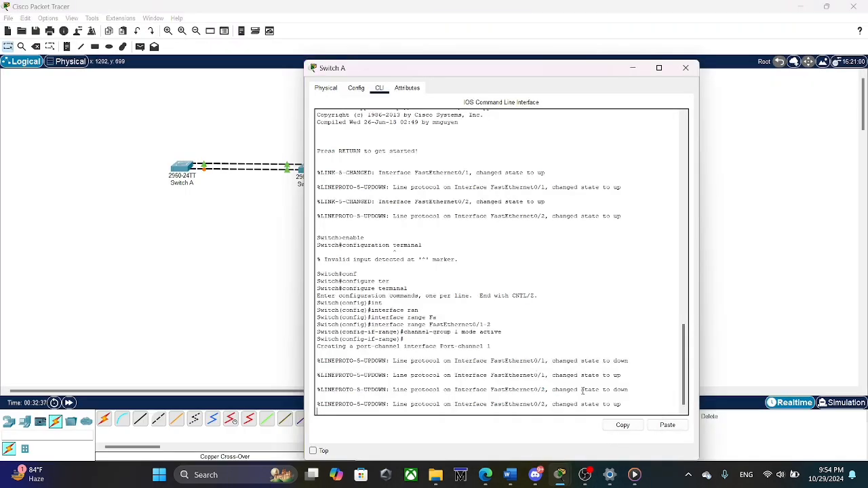
key(Return)
text(e)#e)
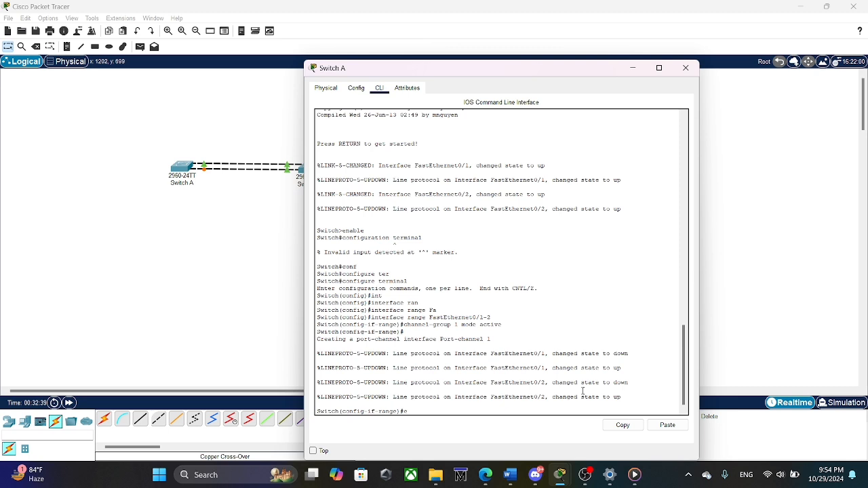
text(xit)
key(Return)
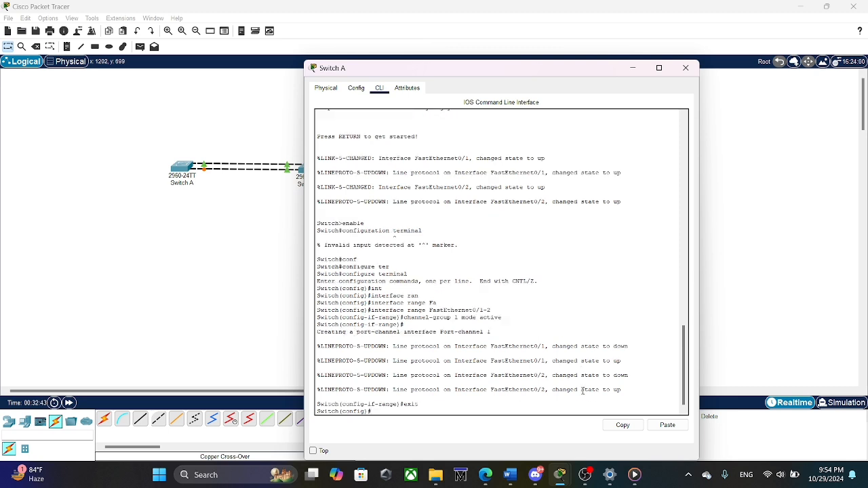
Select interface port-channel 1 on Switch A and make it a trunk with switchport mode trunk.
text(int port-channel 1)
key(Return)
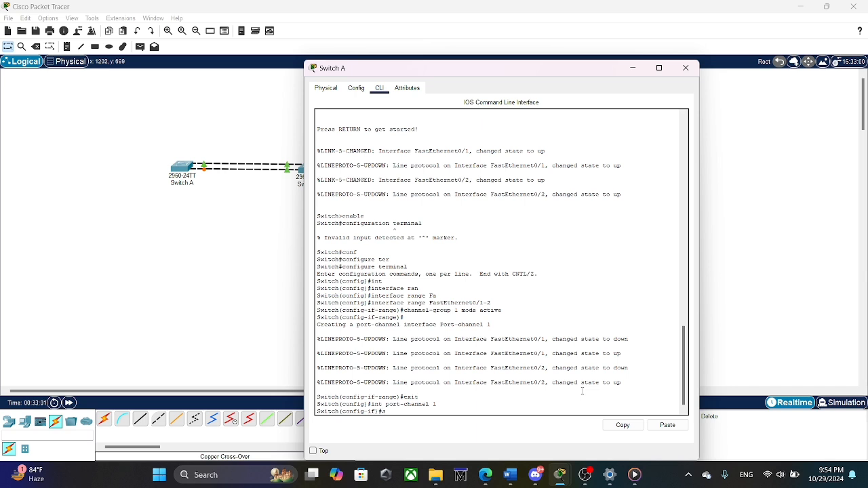
text(tchport mode trunk)
key(Return)
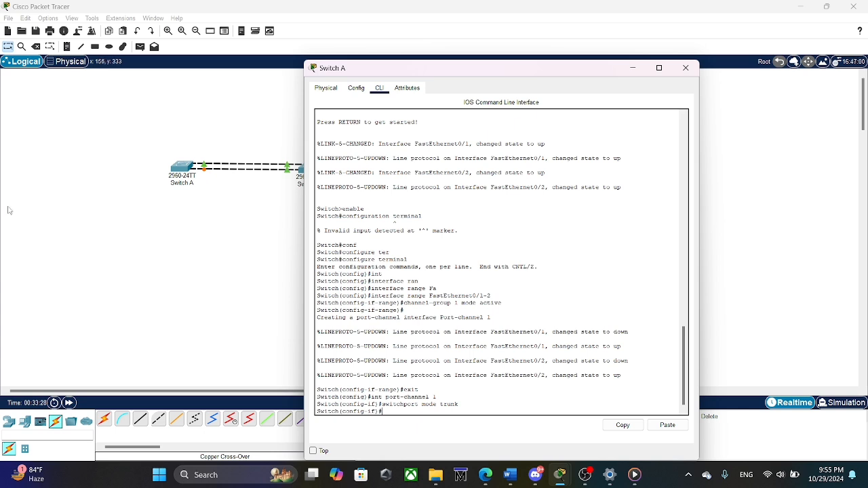
Open the command line interface of Switch B and enter global configuration mode using ena and conf ter.
click(245, 248)
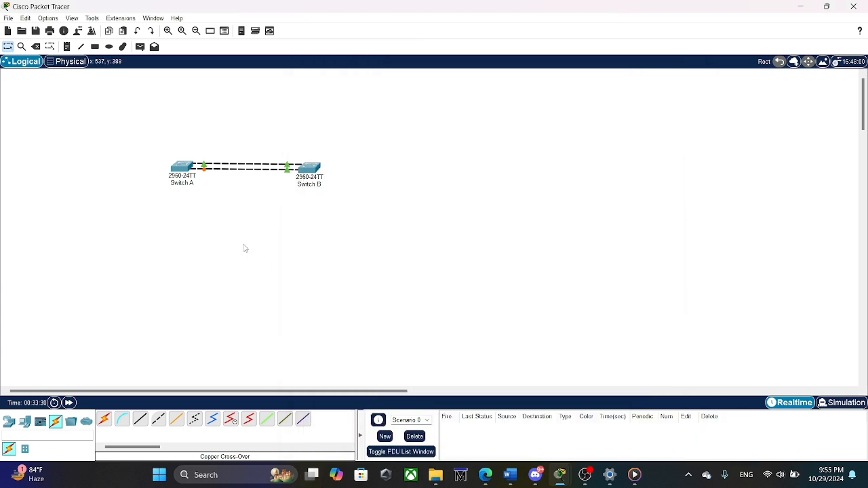
click(310, 168)
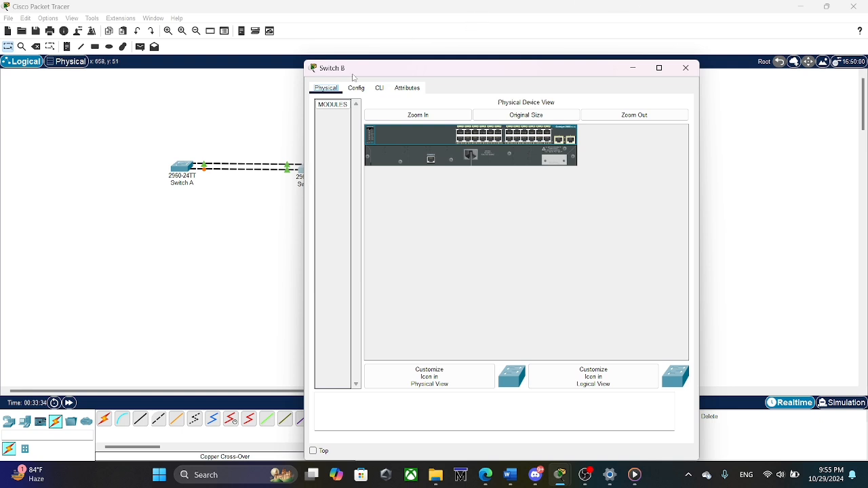
click(380, 88)
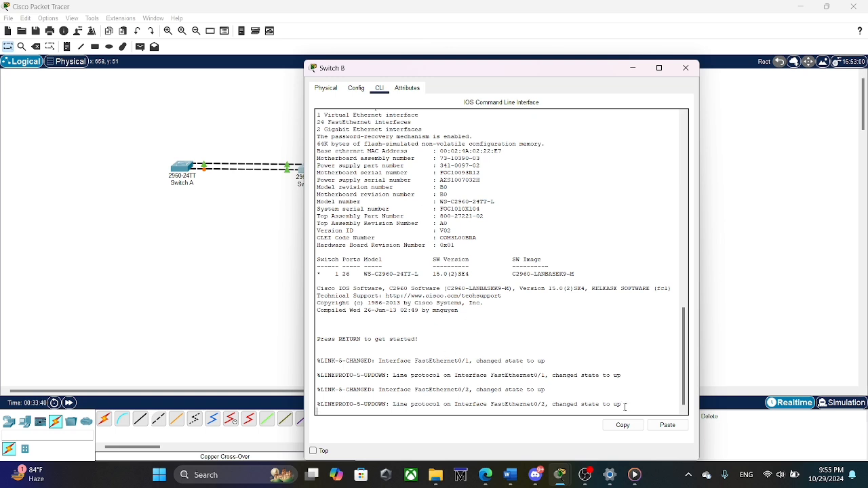
click(662, 353)
key(Return)
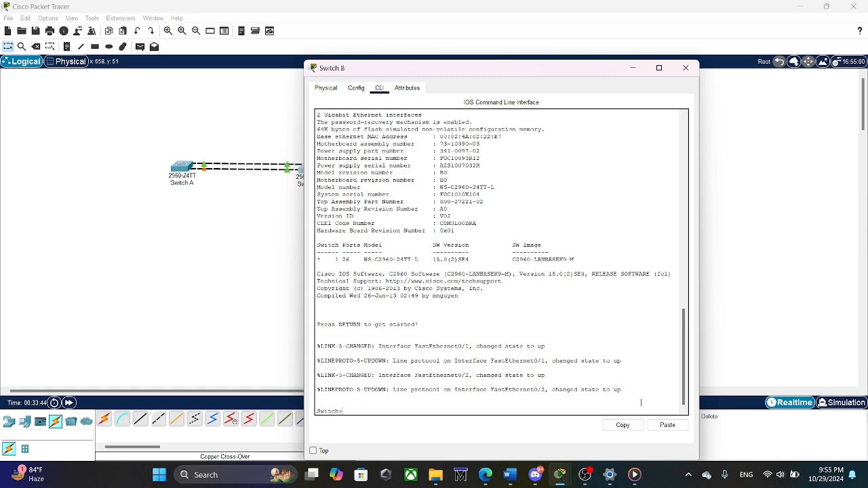
text(ena)
key(Return)
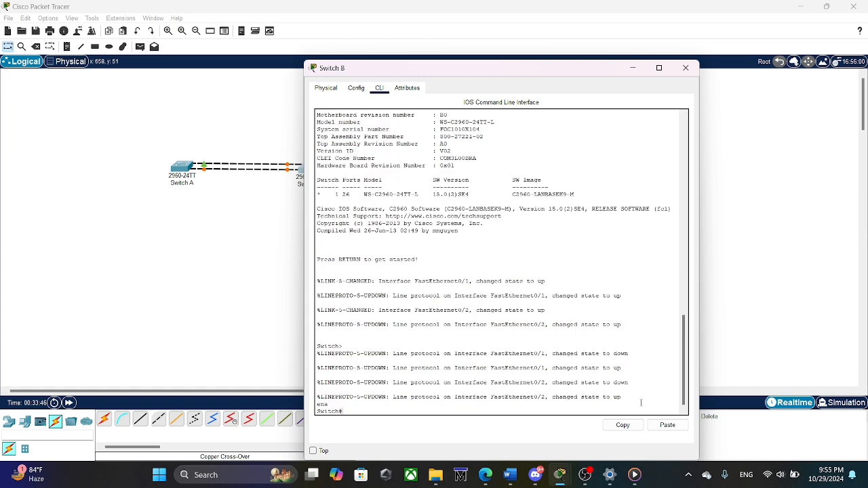
text(conf ter)
key(Return)
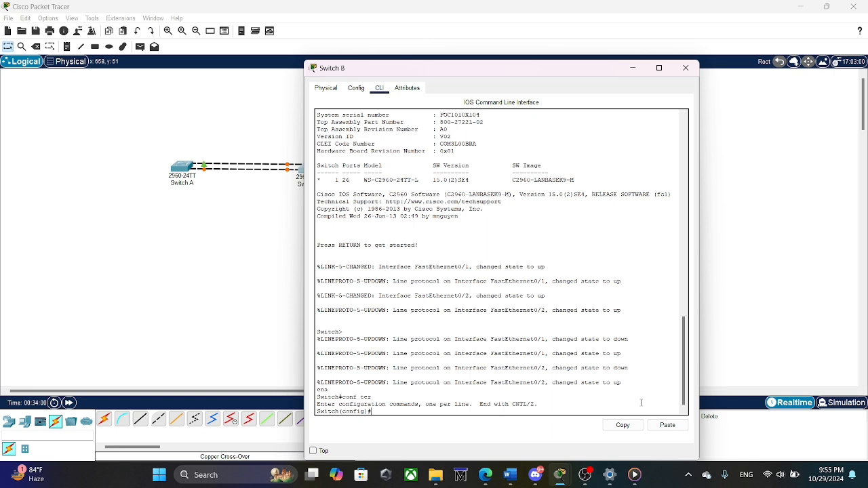
Select the interface range fa0/1-2 on Switch B for configuration.
text(nter)
key(Tab)
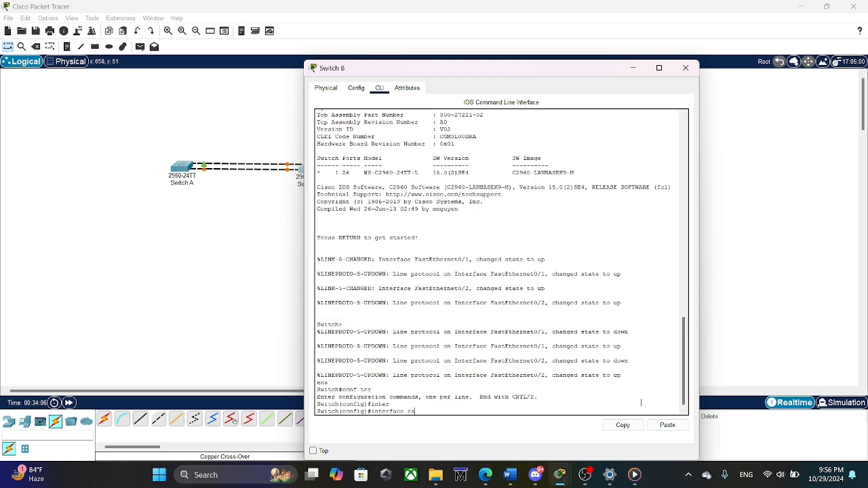
key(Tab)
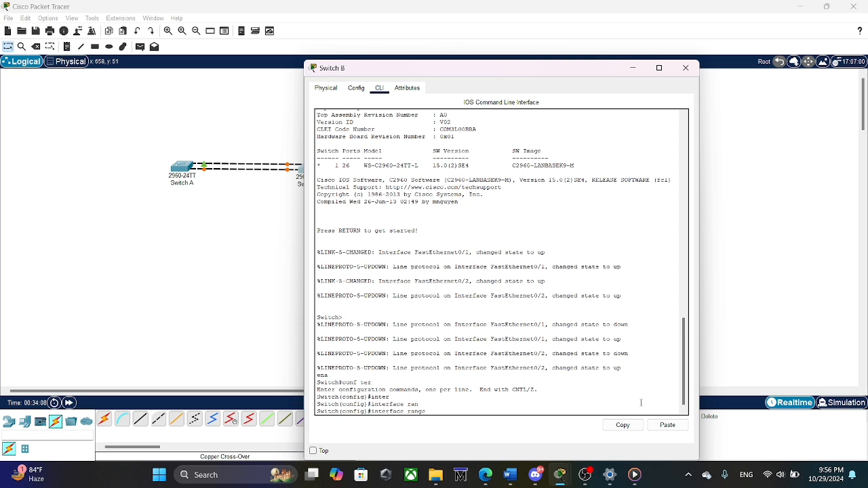
text(fa0/1-2)
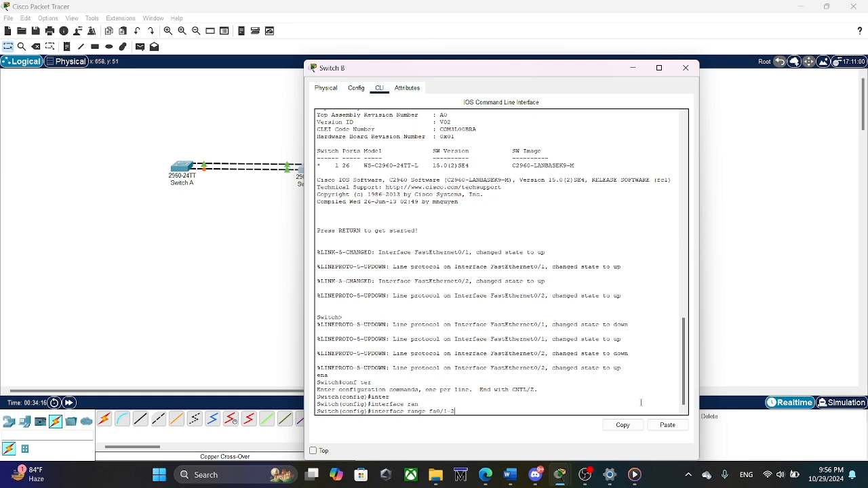
key(Return)
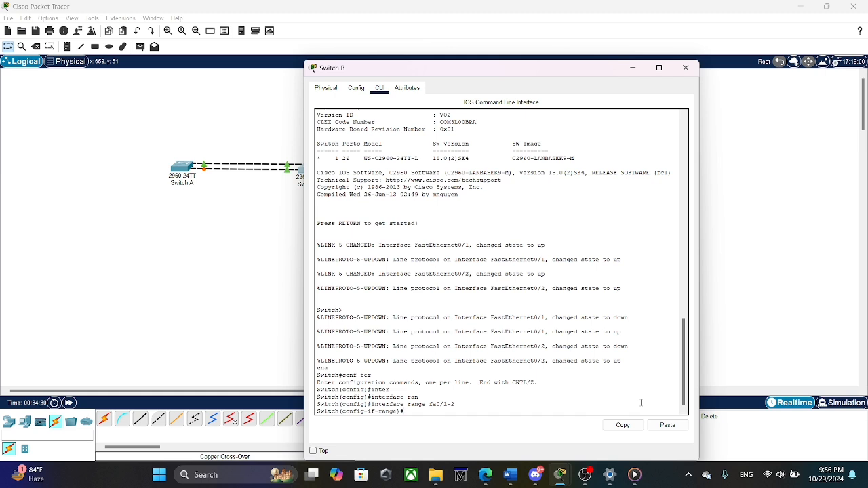
Assign Switch B's selected interfaces to the EtherChannel with channel-group 1 mode active.
text(v)
key(Num_Lock)
text(ha)
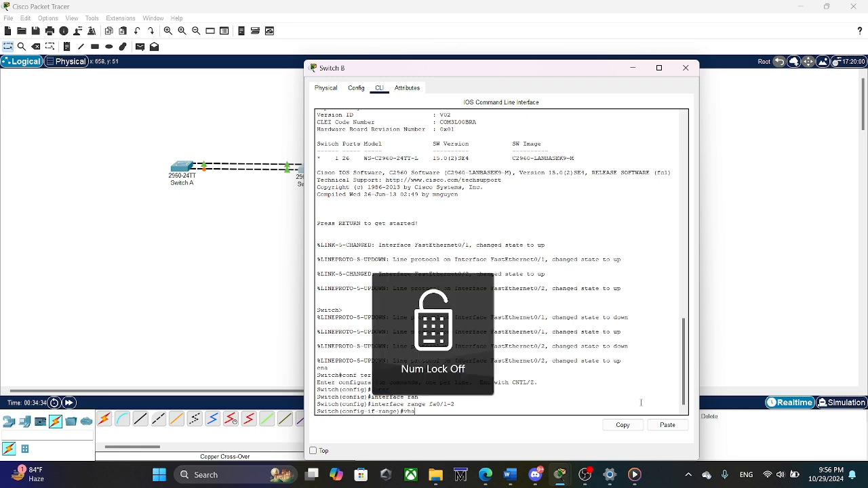
key(Num_Lock)
key(BackSpace)
key(BackSpace)
key(BackSpace)
text(ch)
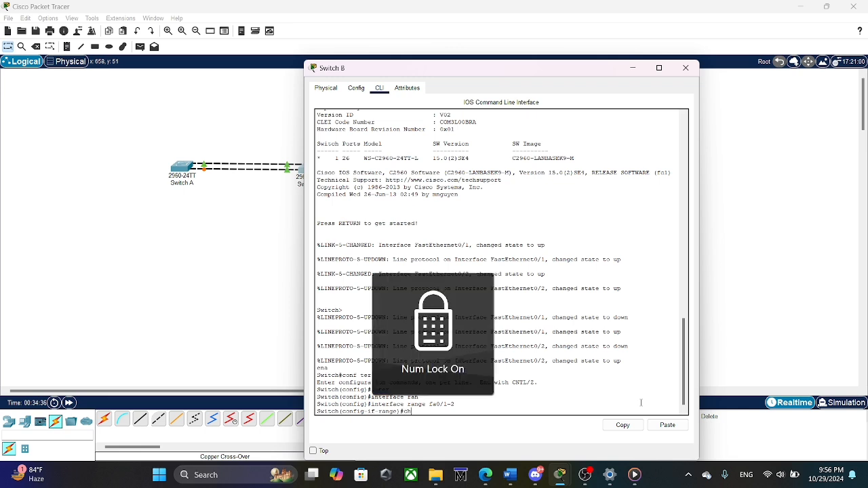
text(annelg)
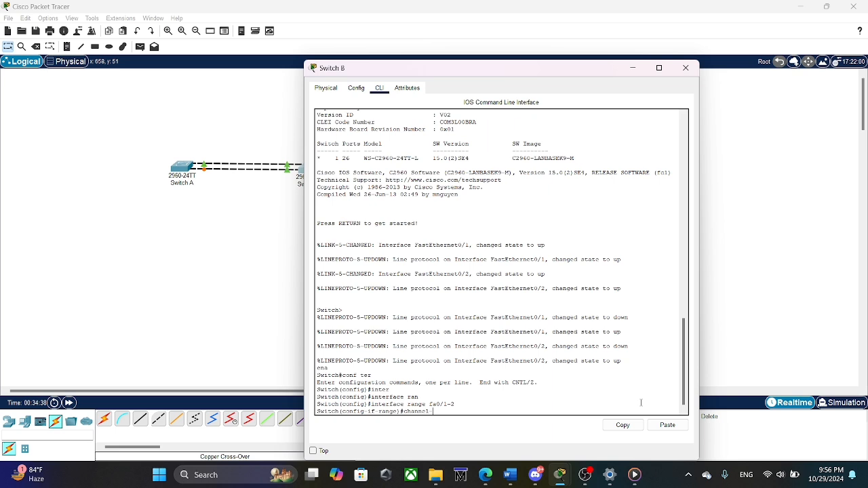
text(group 1 mode)
text(active)
key(Return)
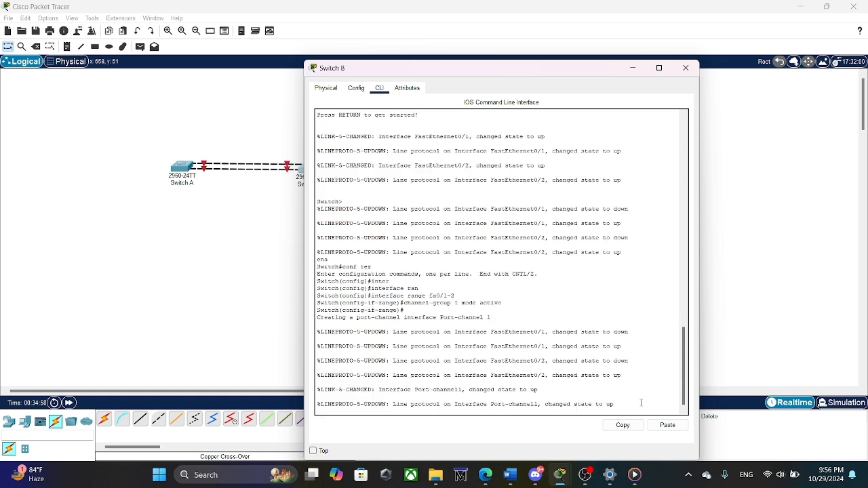
key(Return)
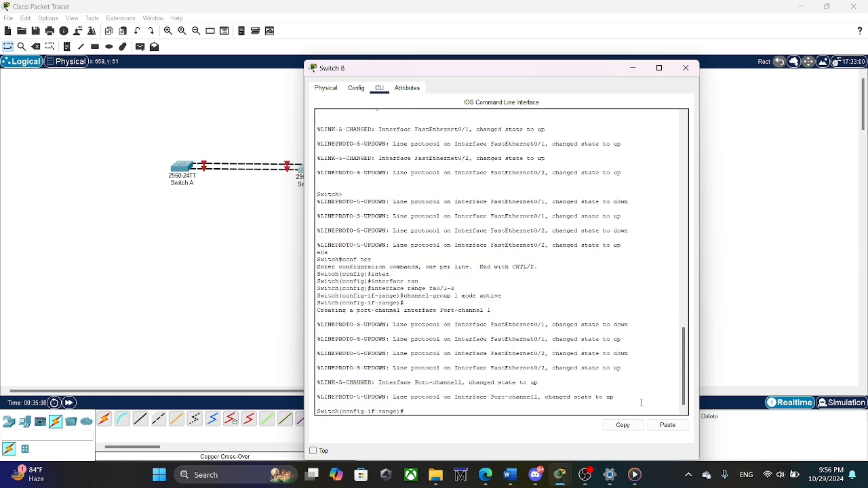
Exit interface range configuration on Switch B and enter interface configuration for port-channel 1.
text(exit)
key(Return)
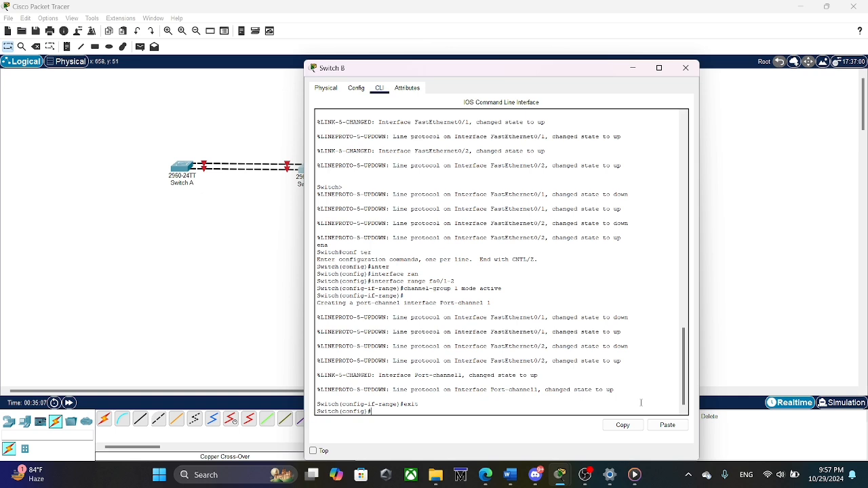
text(int p)
key(Num_Lock)
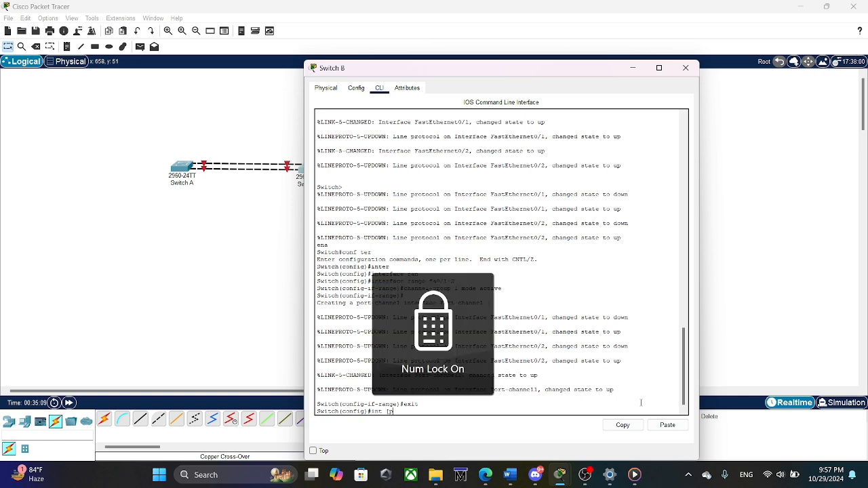
text(p)
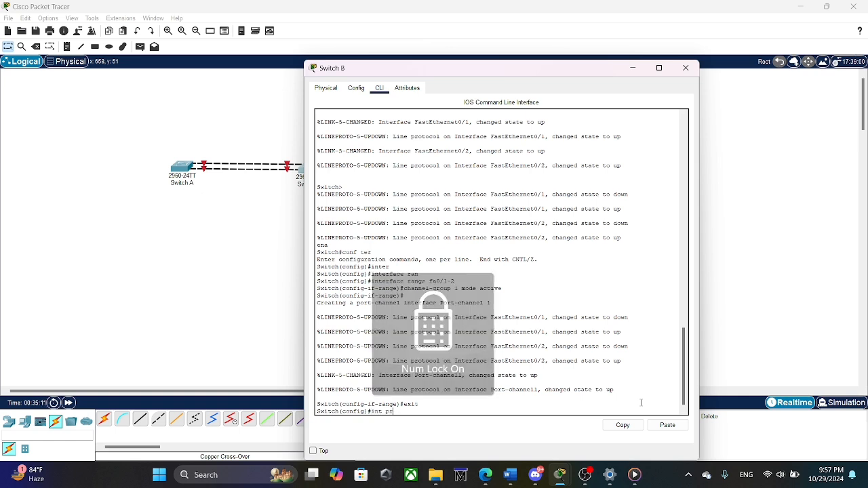
text(ort)
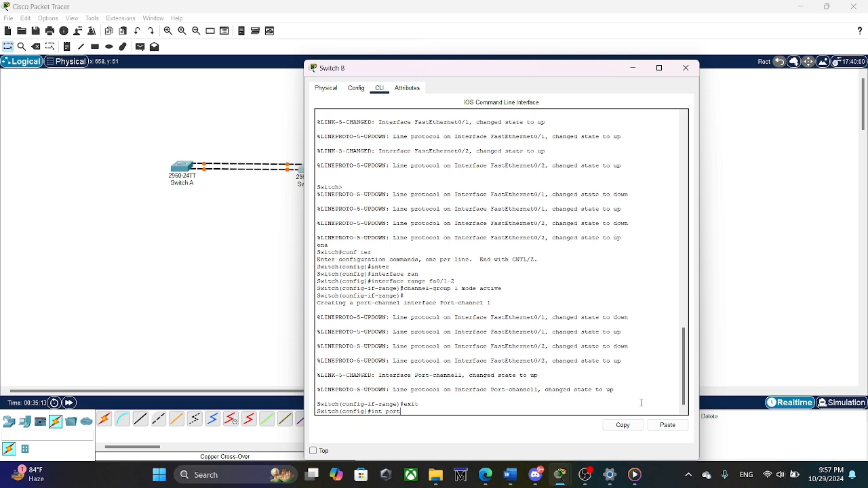
text(-channel 1)
key(Return)
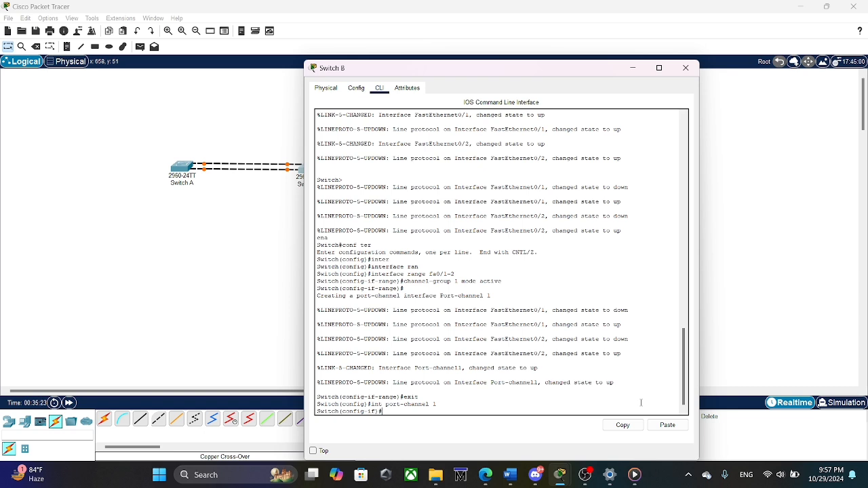
Set Switch B's port-channel 1 to trunk with switchport mode trunk and return to the topology workspace.
text(switc)
key(Tab)
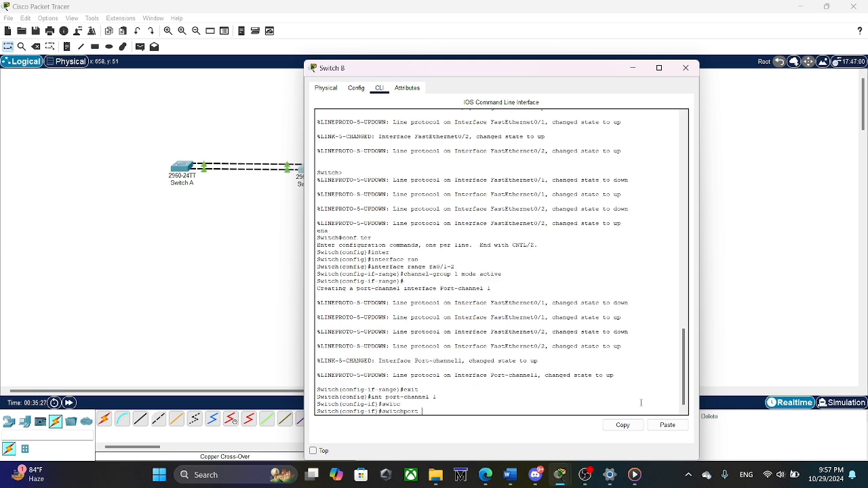
text(mo)
key(Tab)
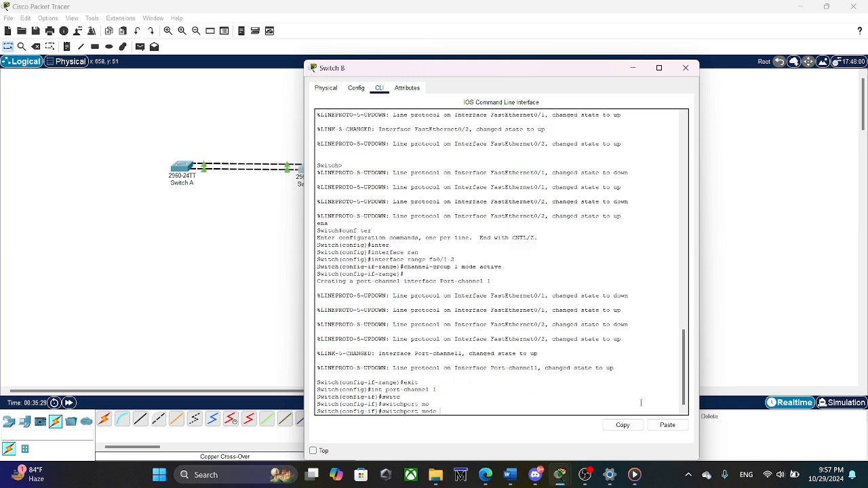
text(tr)
key(Tab)
key(Return)
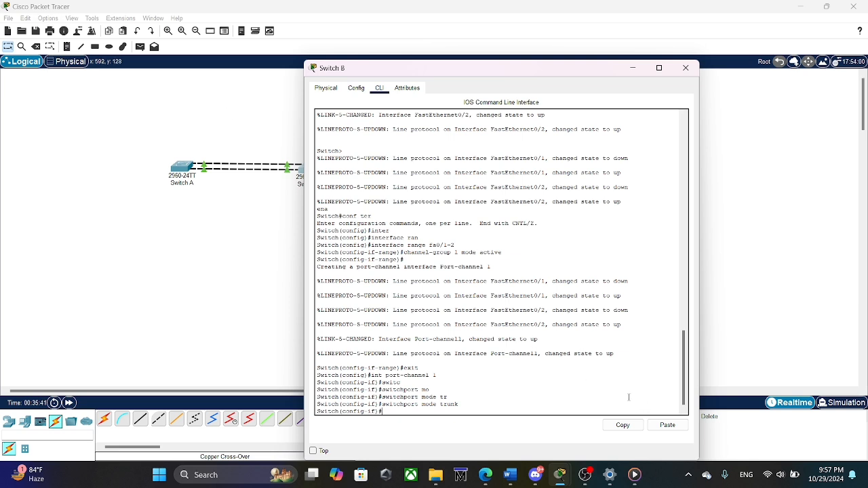
key(Return)
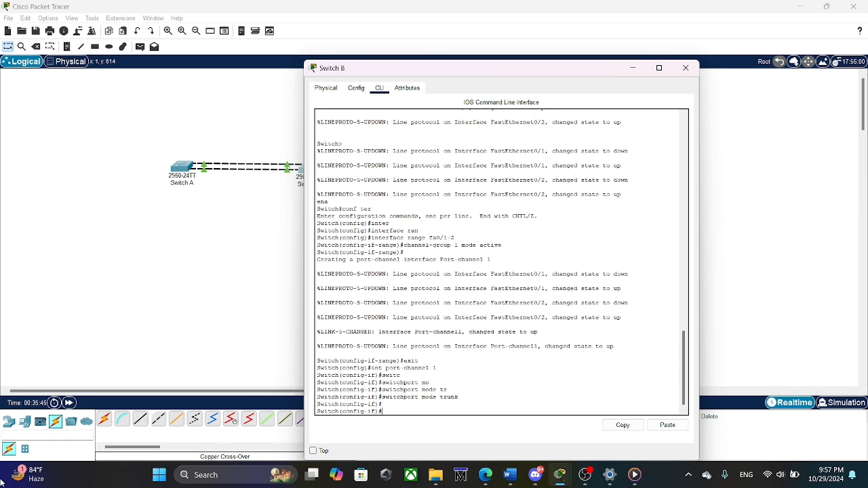
click(218, 311)
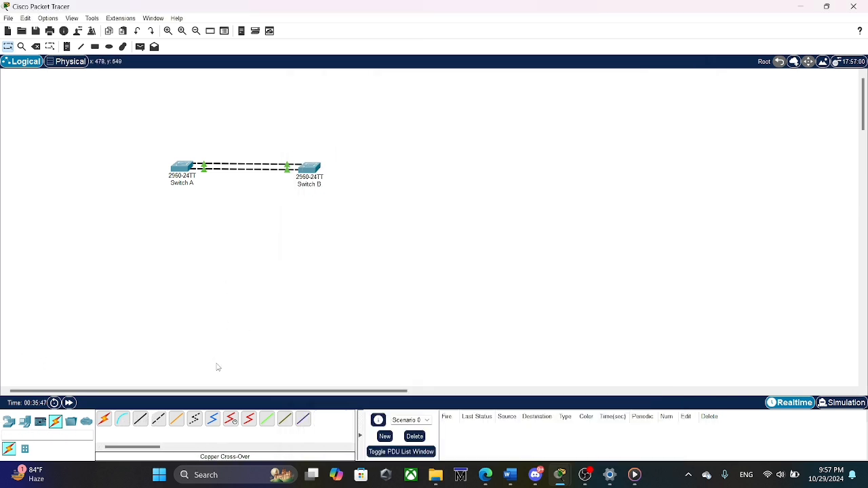
Add two PCs to the topology, one beside Switch A and the other beside Switch B.
click(23, 421)
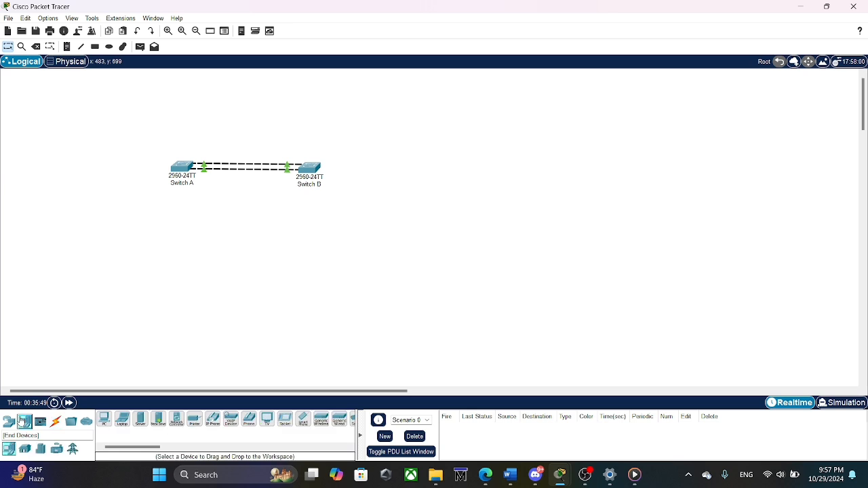
click(104, 418)
click(113, 147)
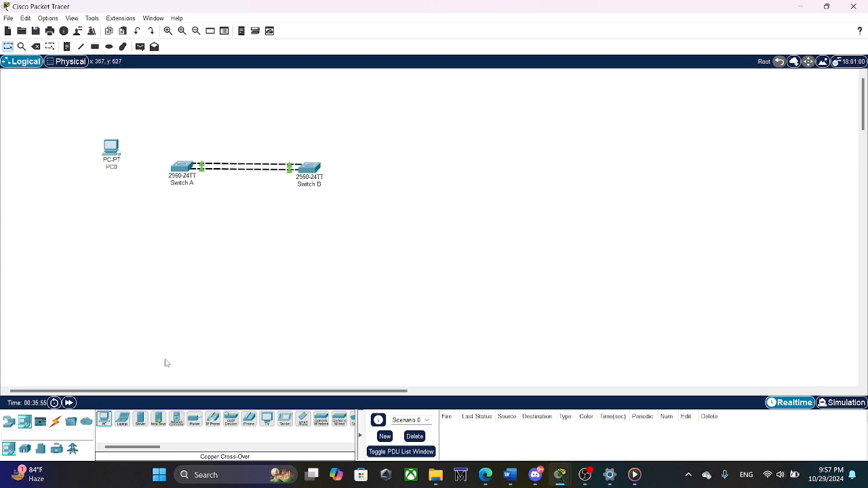
click(104, 418)
click(367, 160)
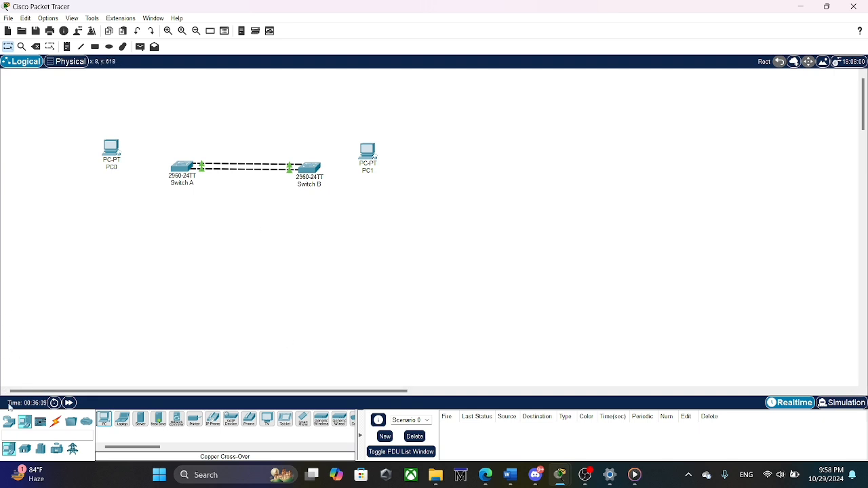
Connect PC0 to Switch A's FastEthernet0/10 port with a copper straight-through cable.
click(56, 421)
click(140, 419)
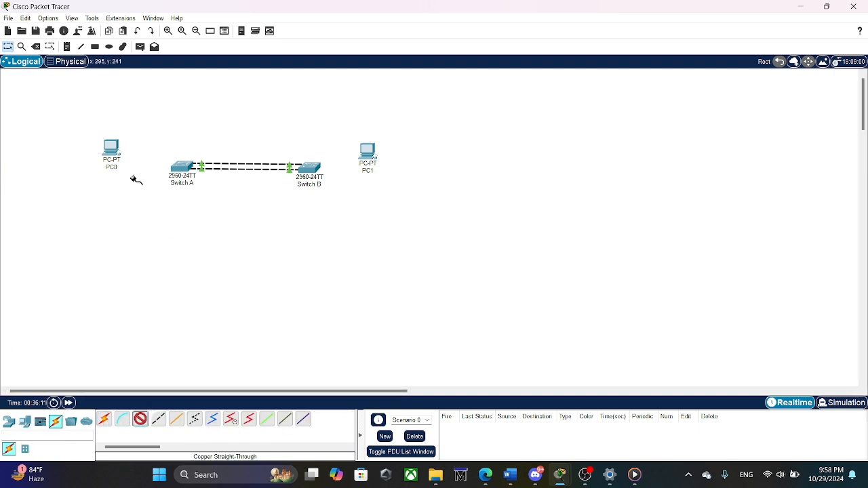
click(110, 146)
click(141, 183)
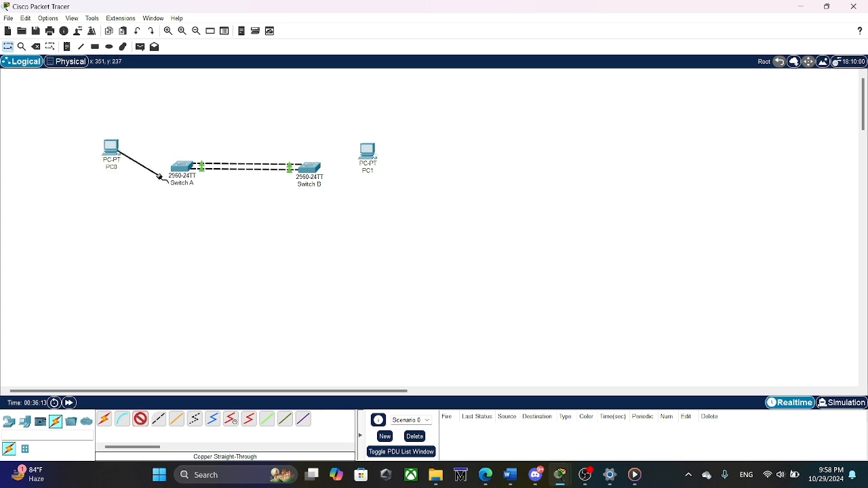
click(183, 166)
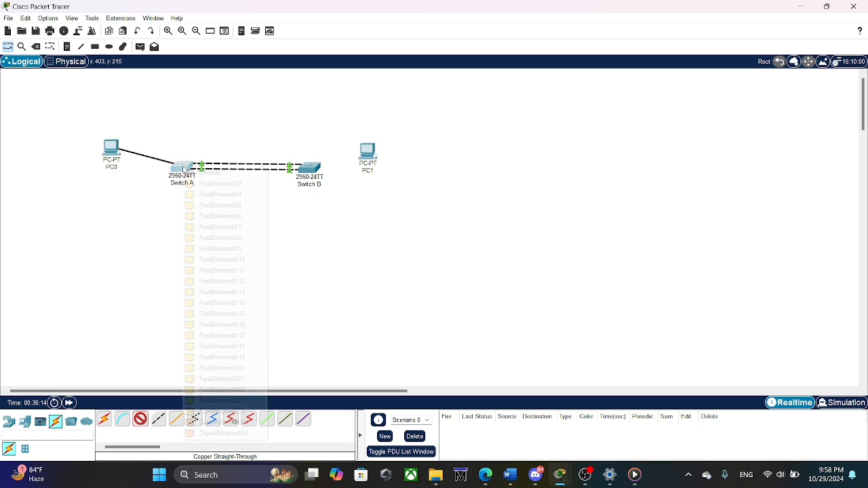
click(230, 259)
Connect PC1 to Switch B's FastEthernet0/10 port with a copper straight-through cable.
click(142, 421)
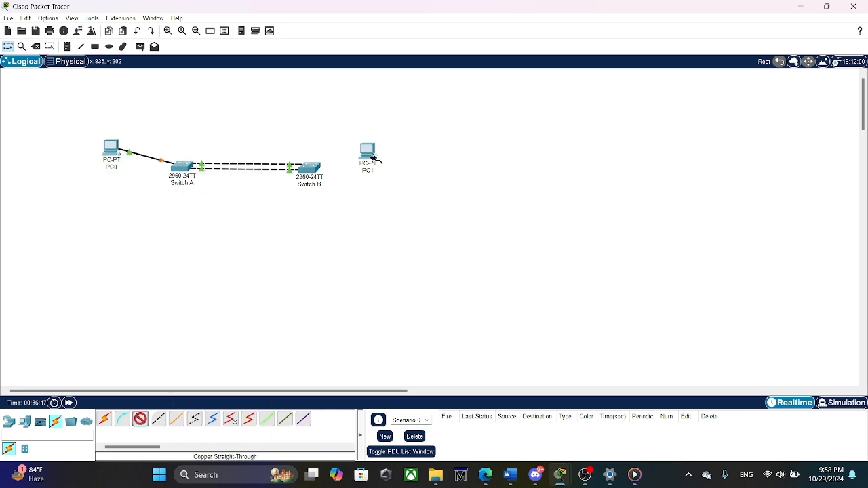
click(367, 151)
click(387, 196)
click(306, 168)
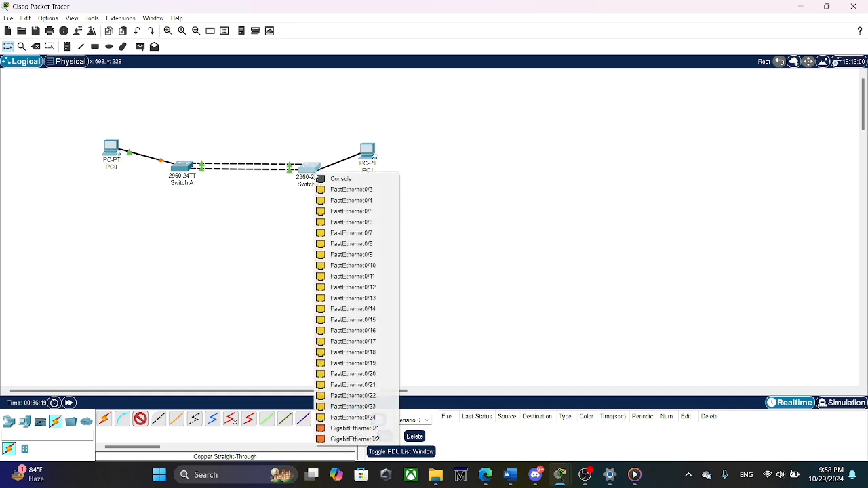
click(380, 266)
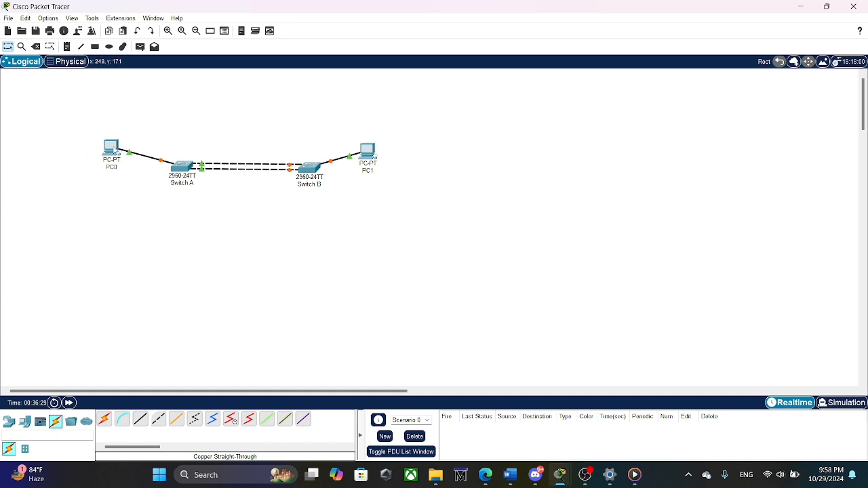
Give PC0 the static IPv4 address 192.168.2.1 with subnet mask 255.255.255.0.
click(112, 147)
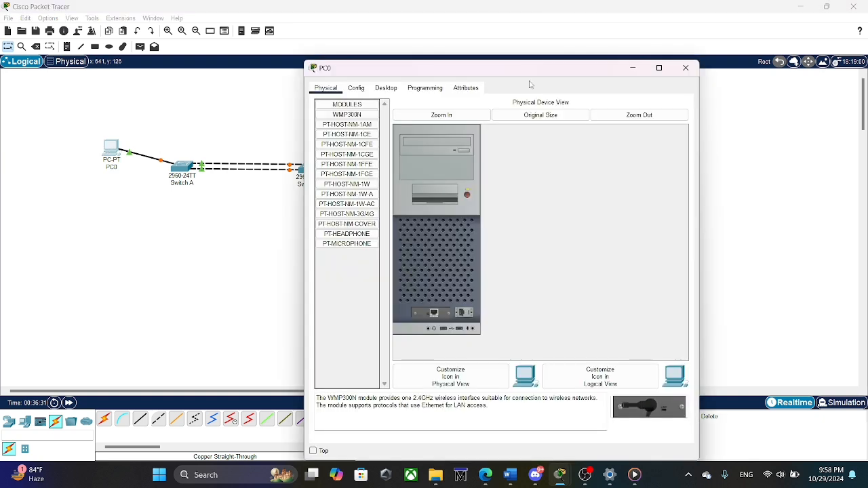
click(382, 88)
click(354, 113)
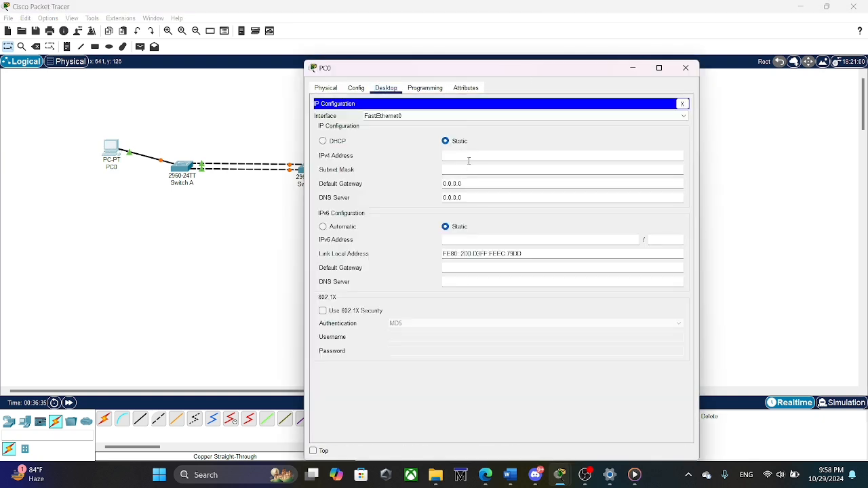
text(192.168.2.1)
key(Tab)
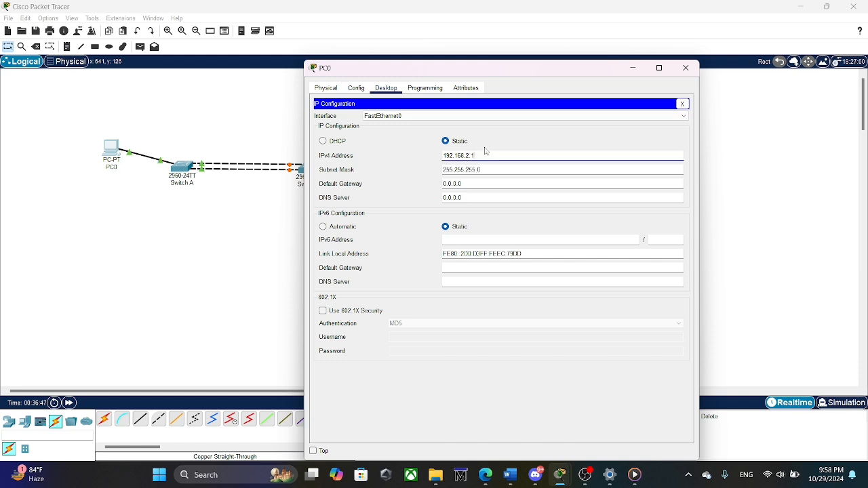
Copy PC0's IPv4 address into its default gateway, setting the gateway to 192.168.2.1.
double_click(438, 157)
key(ctrl+c)
click(501, 182)
double_click(488, 184)
key(ctrl+v)
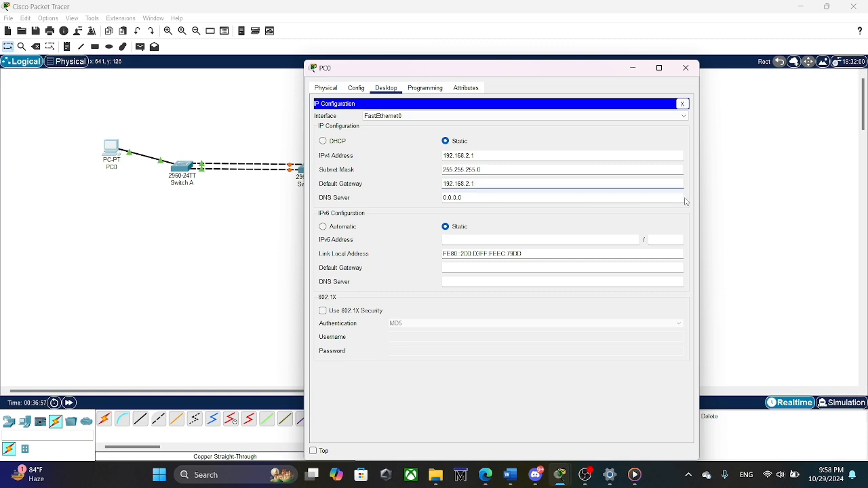
click(727, 200)
Give PC1 the static IPv4 address 192.168.2.2 with subnet mask 255.255.255.0.
click(368, 153)
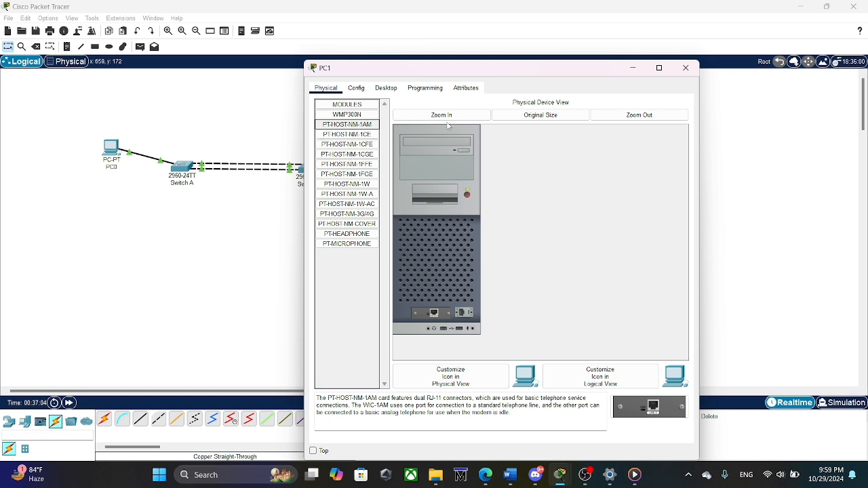
click(426, 88)
click(386, 89)
click(350, 126)
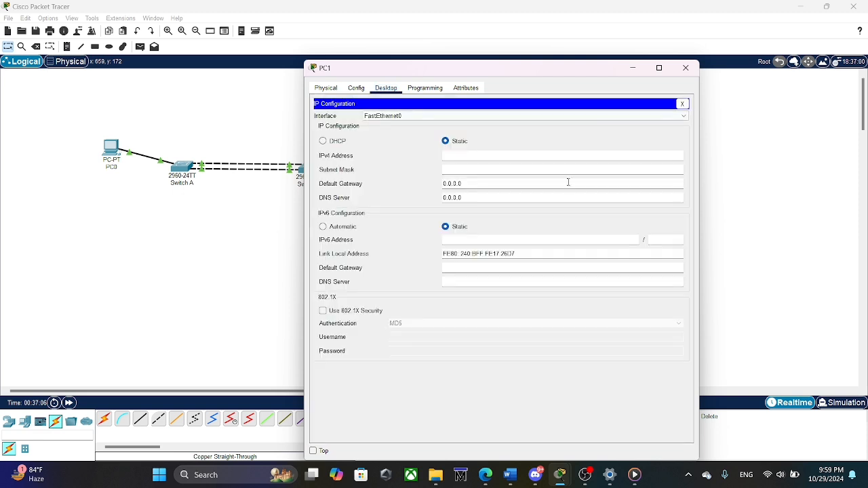
click(475, 155)
text(192.168.2.1)
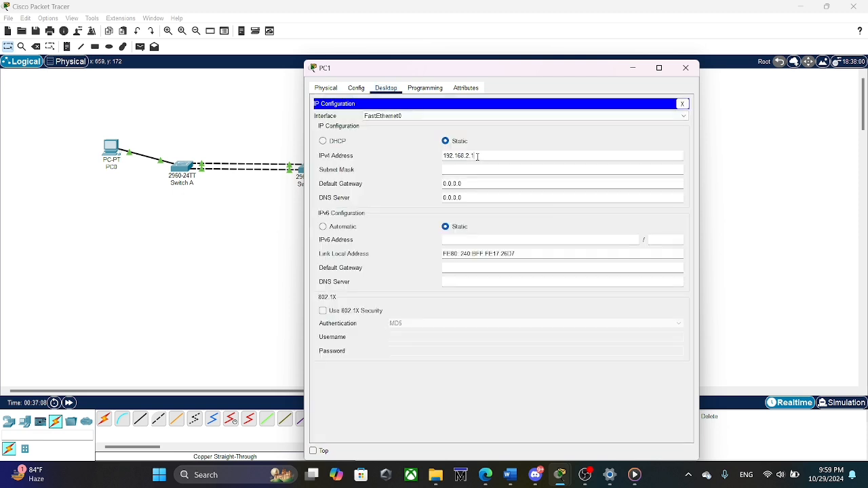
key(BackSpace)
text(2)
key(Return)
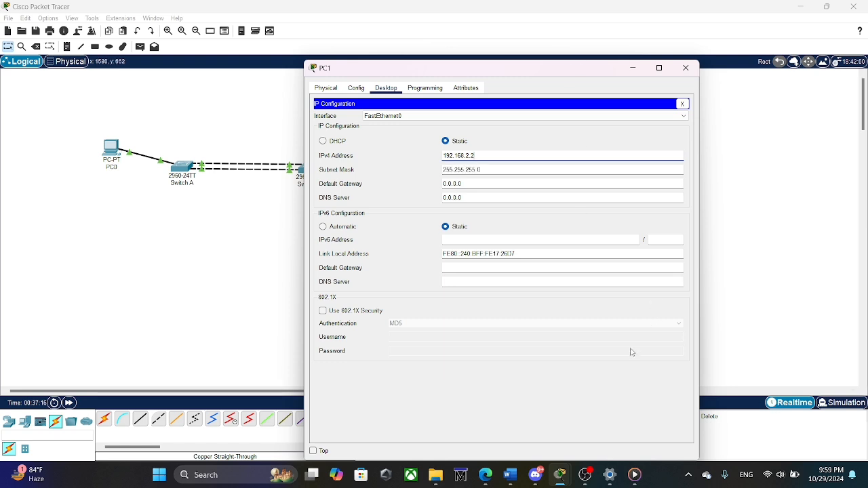
Set PC1's default gateway to 192.168.2.1 and close its IP configuration.
click(469, 183)
drag(469, 183, 411, 189)
text(192.168.2.1)
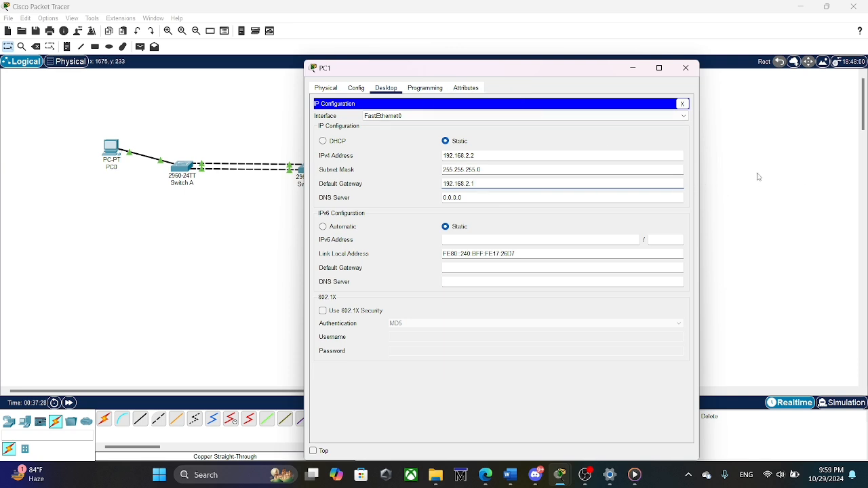
click(682, 103)
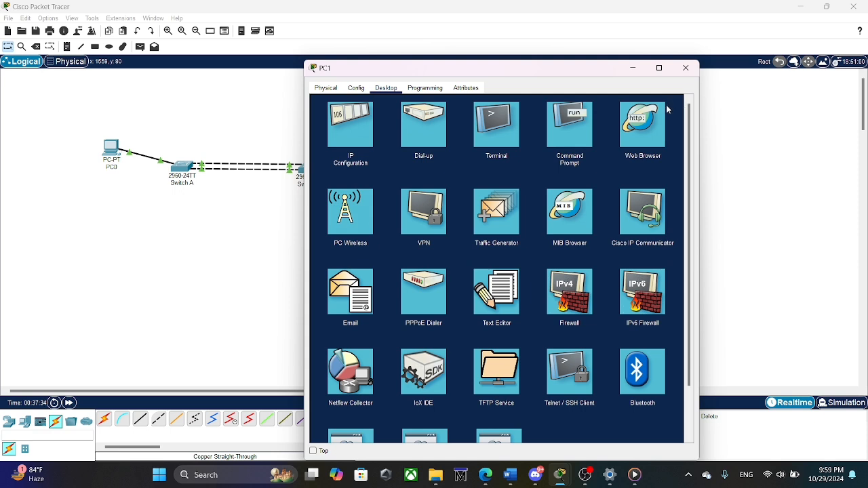
Test connectivity from PC1 to PC0 by running ping 192.168.2.1 in PC1's command prompt.
click(575, 116)
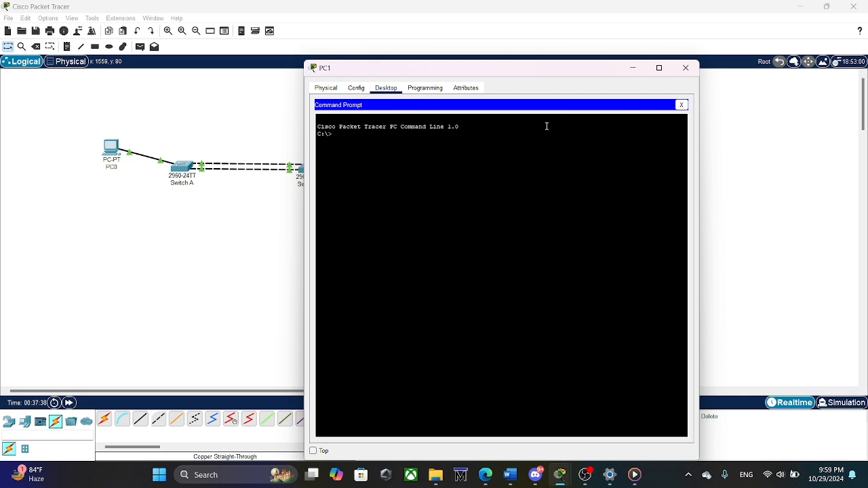
text(ping 192.168.2.1)
key(Return)
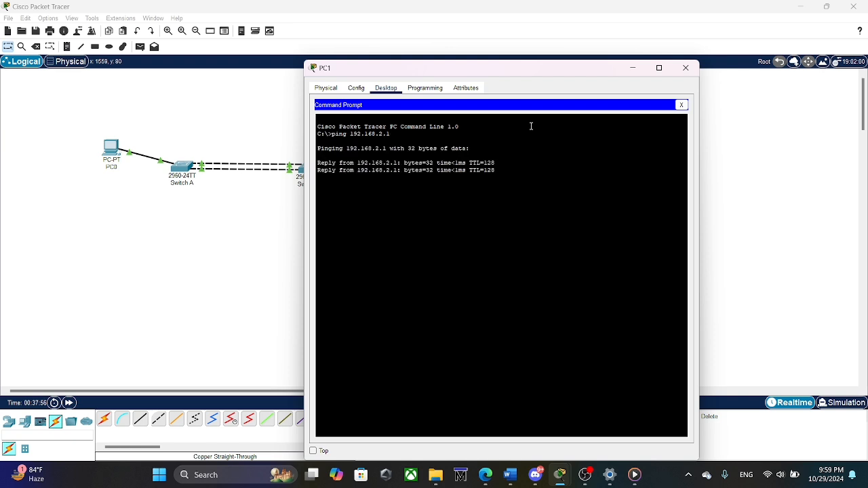